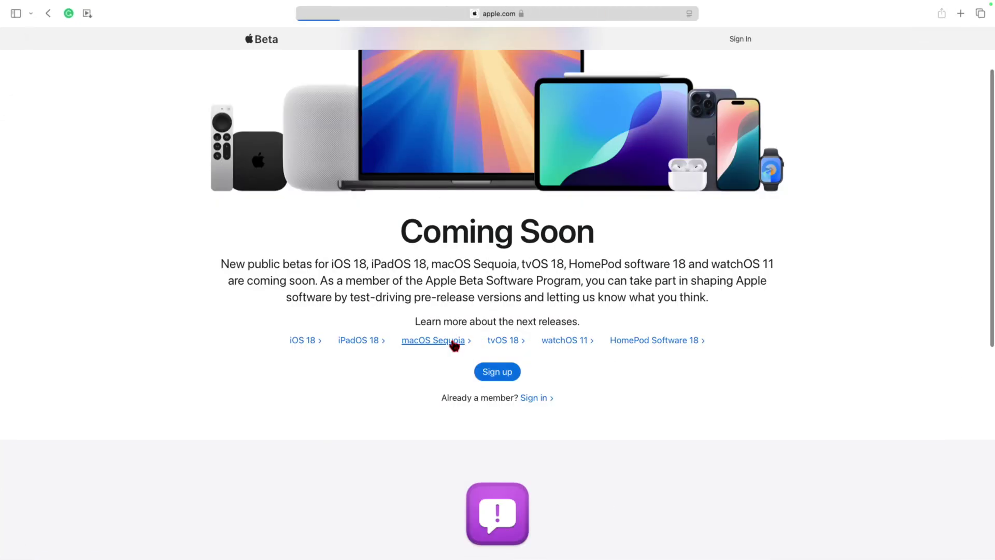
Open the macOS Sequoia preview page and scroll down through its compatibility list
left_click(454, 341)
scroll(454, 346, "down", 15)
scroll(454, 346, "down", 20)
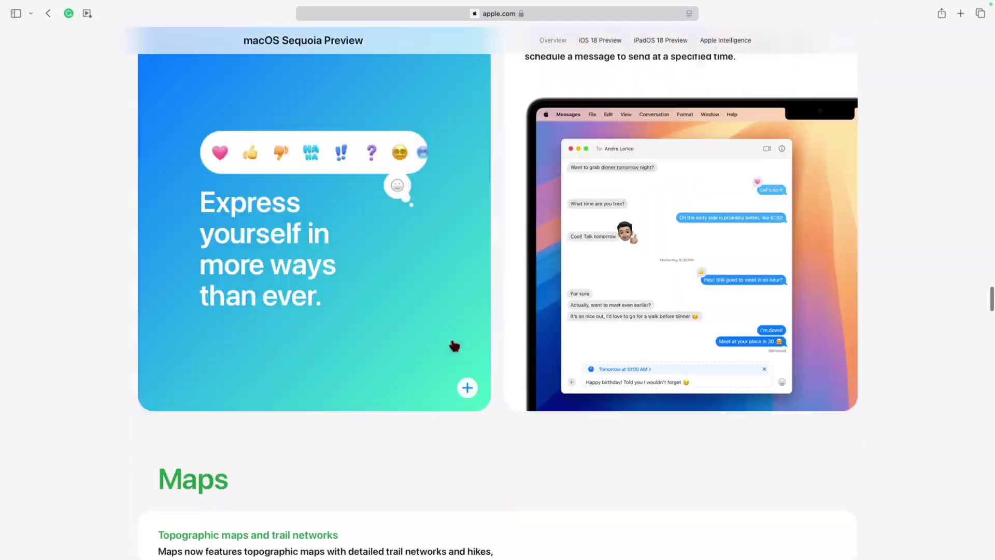
scroll(455, 346, "down", 20)
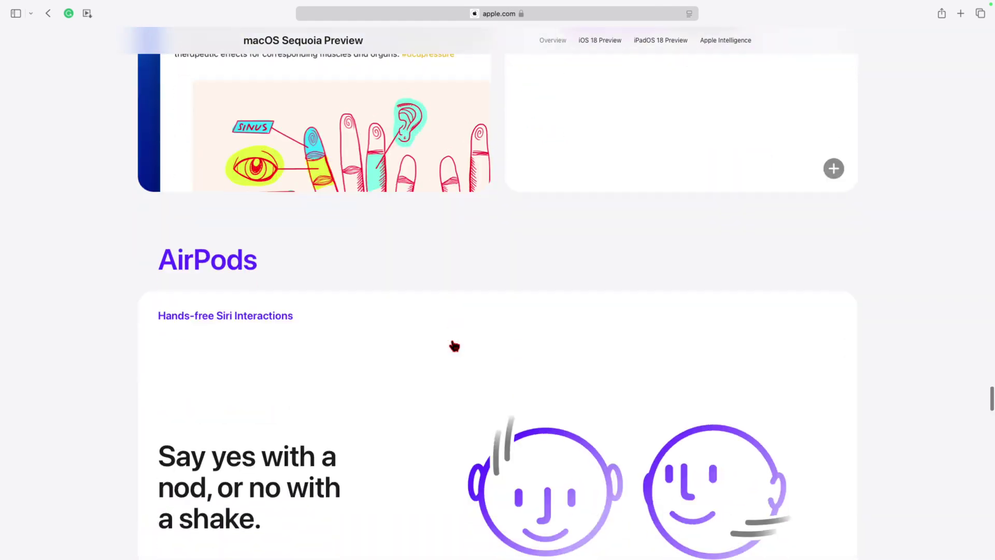
scroll(453, 342, "down", 5)
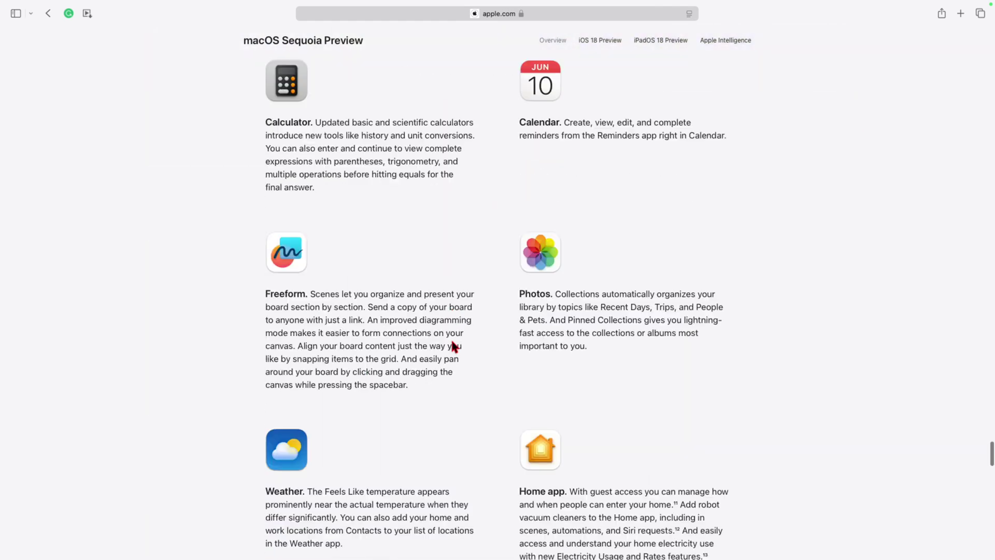
scroll(453, 342, "up", 10)
Go back to the previous page and return to the top of the page
key("super+bracketleft")
scroll(630, 243, "up", 1)
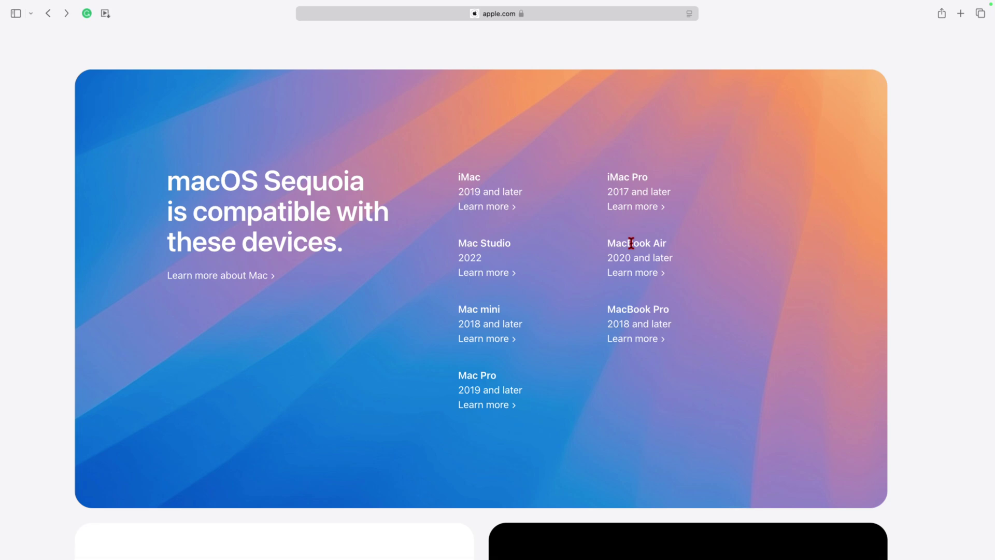
scroll(631, 243, "down", 1)
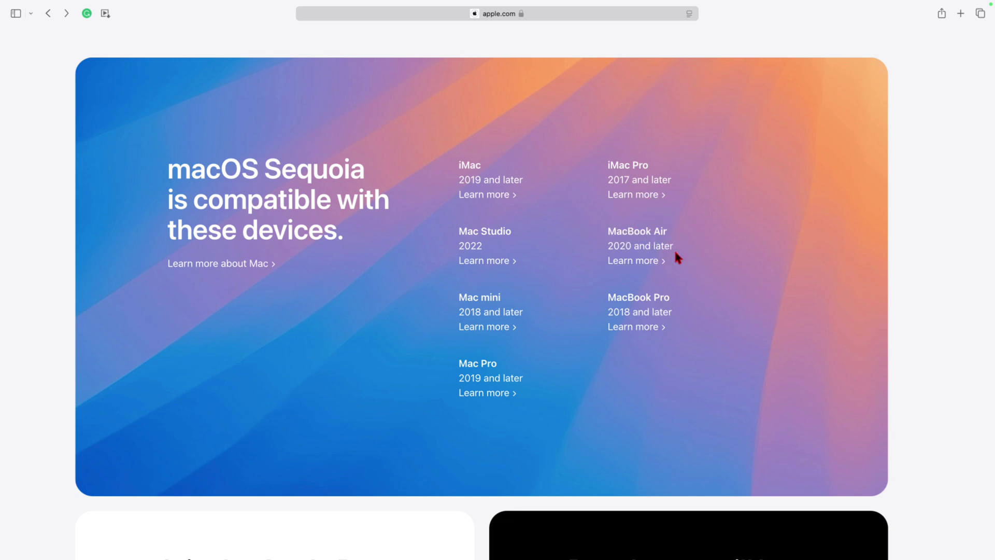
scroll(652, 161, "up", 15)
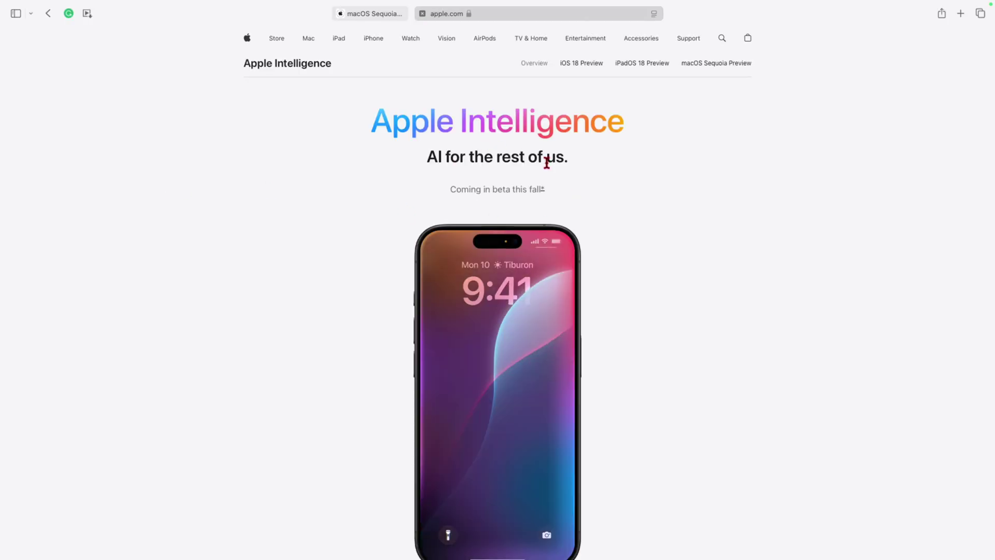
Scroll the Apple Intelligence page down to its compatible devices list and back
scroll(544, 155, "down", 2)
scroll(544, 162, "up", 2)
scroll(545, 156, "down", 4)
scroll(547, 163, "down", 15)
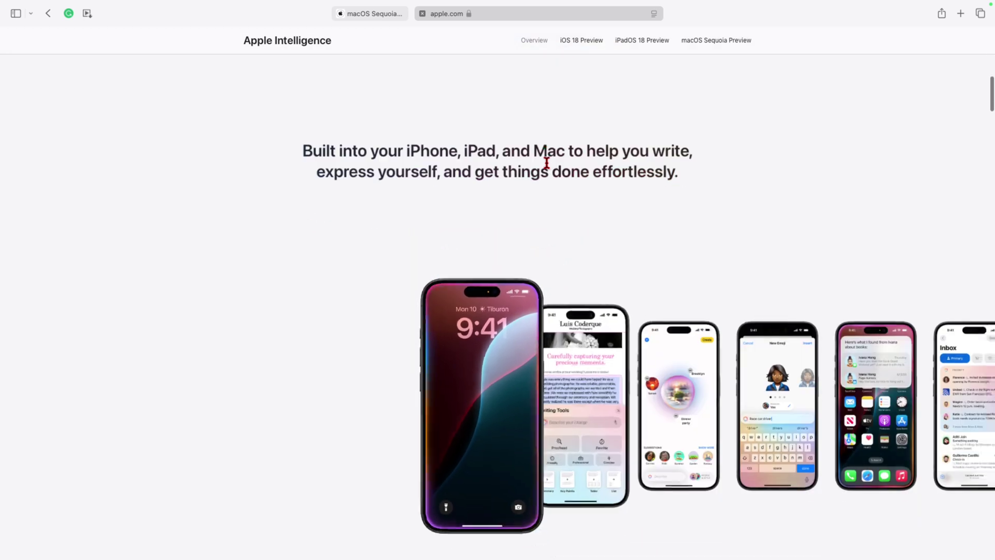
scroll(546, 162, "down", 10)
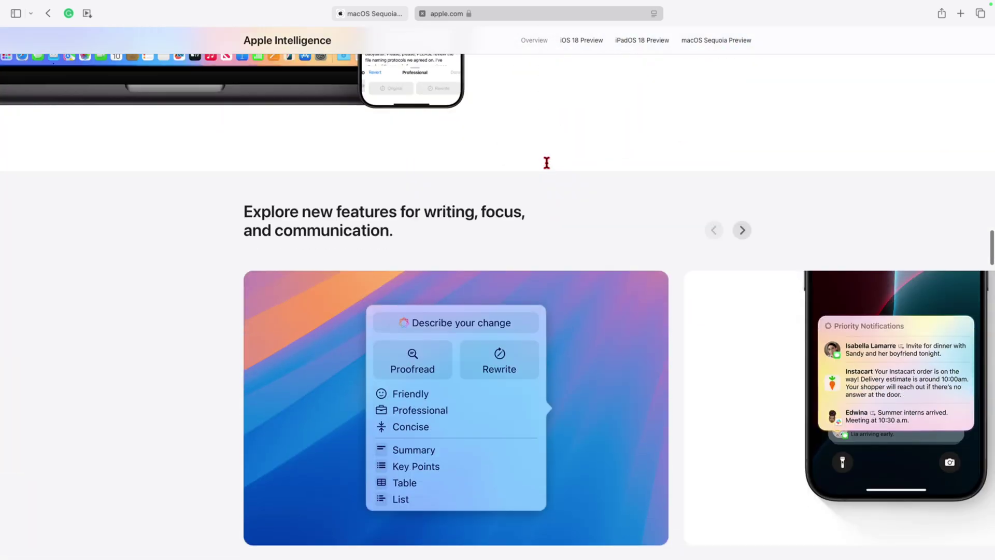
scroll(546, 162, "up", 12)
scroll(548, 164, "down", 15)
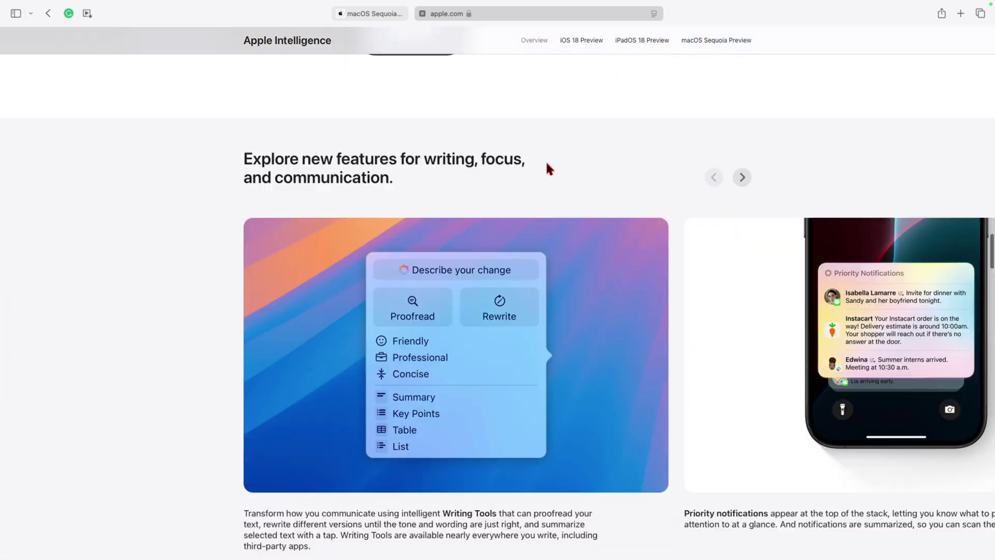
scroll(547, 163, "down", 15)
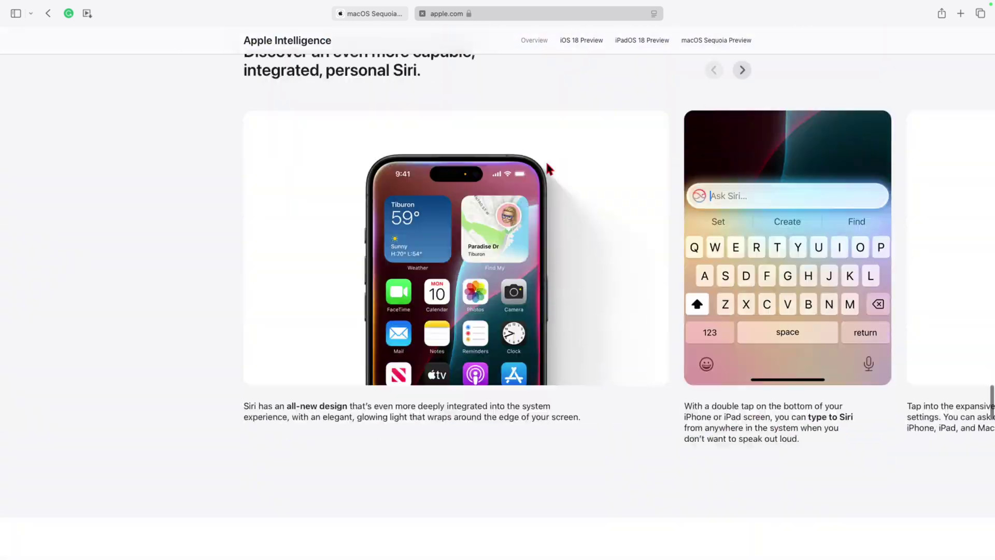
scroll(547, 164, "up", 6)
scroll(547, 165, "down", 15)
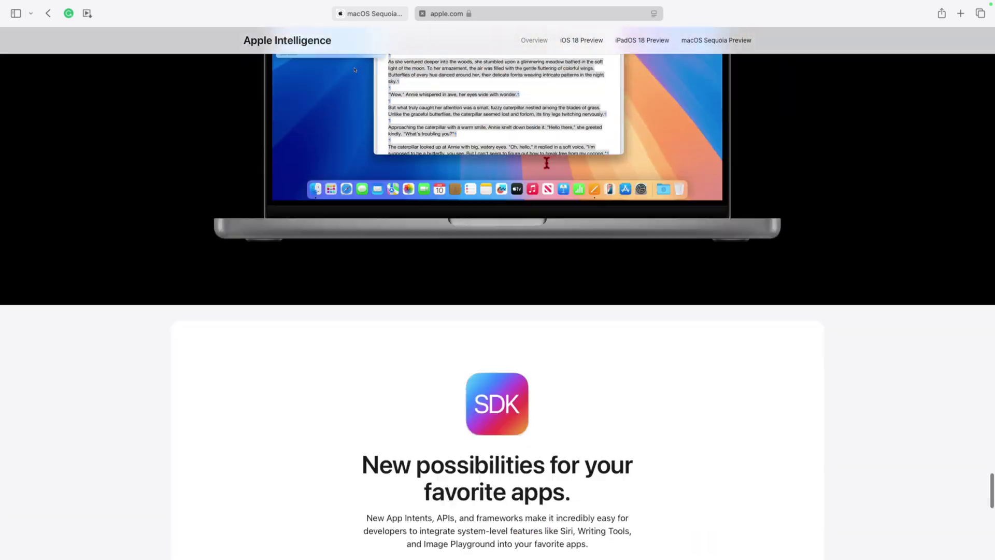
scroll(547, 163, "up", 20)
scroll(546, 162, "up", 5)
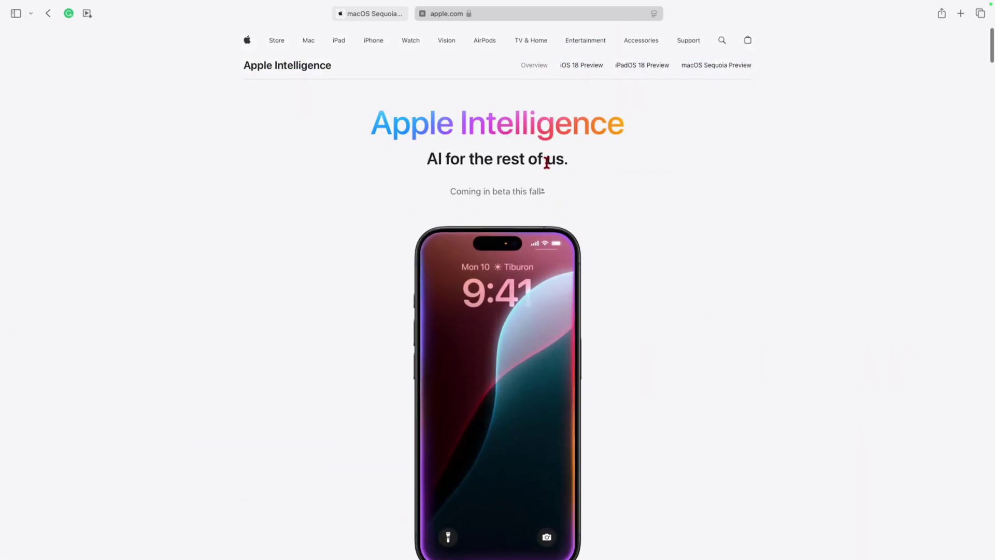
scroll(547, 156, "down", 20)
scroll(550, 158, "up", 3)
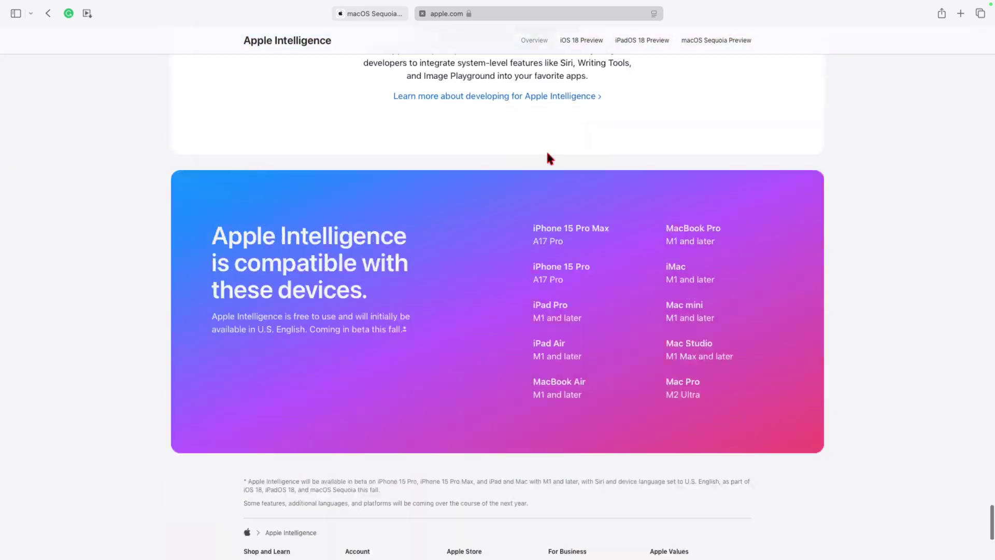
scroll(549, 158, "down", 3)
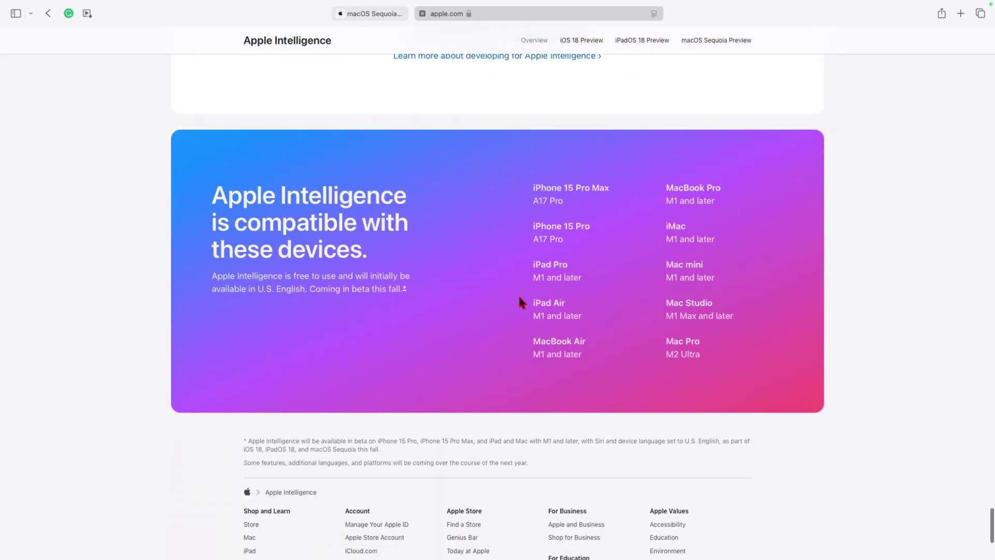
scroll(570, 198, "up", 3)
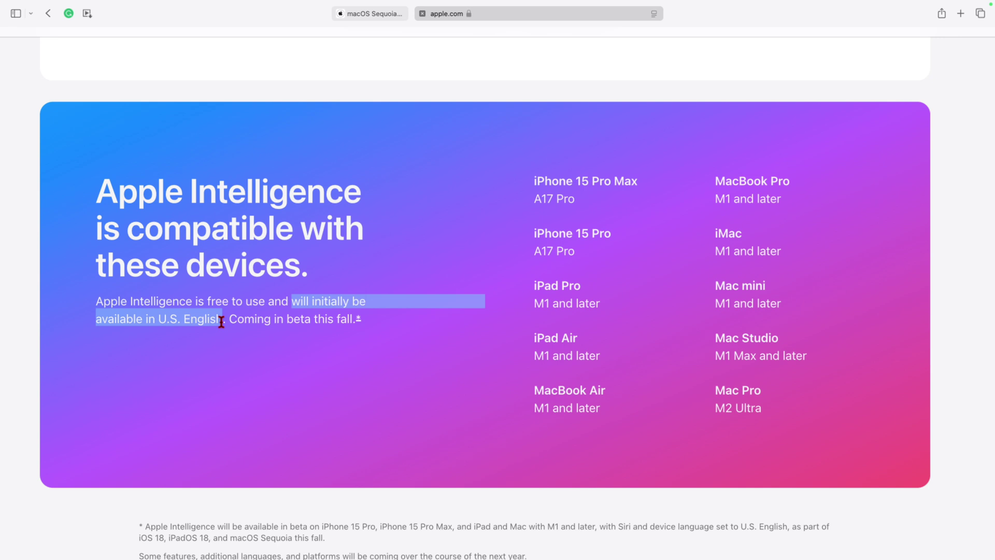
scroll(383, 282, "down", 1)
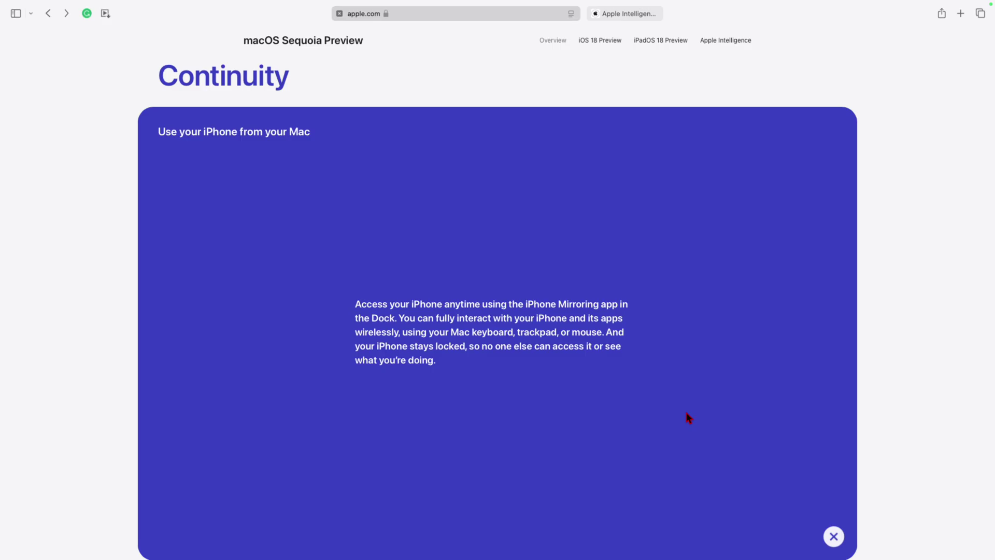
Scroll to the Continuity card and play its iPhone Mirroring demo video
scroll(688, 417, "down", 1)
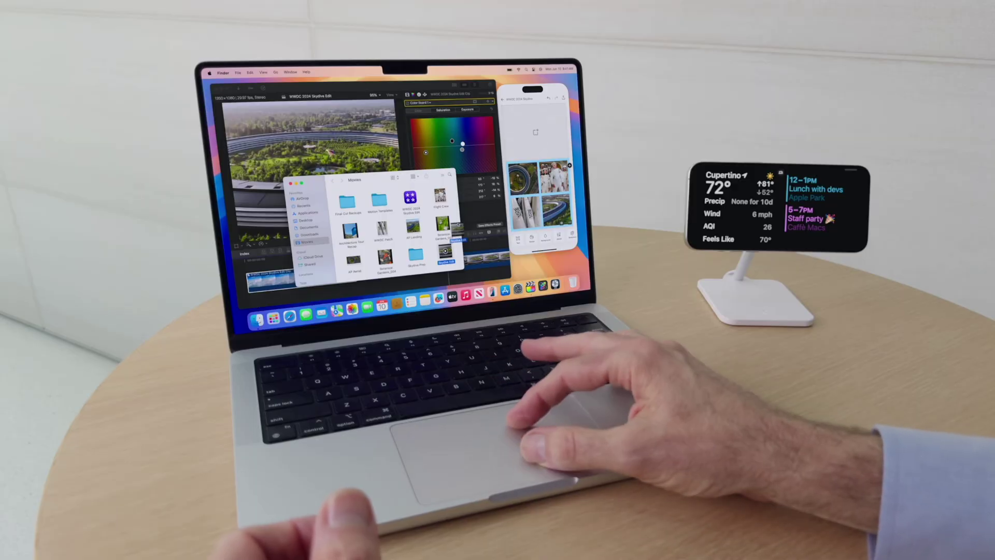
left_click_drag(543, 130, 542, 129)
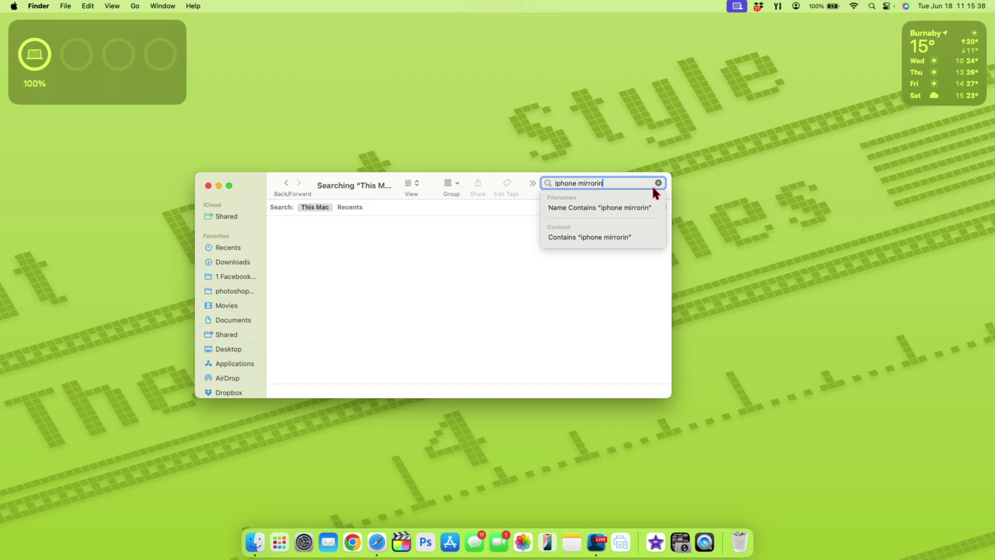
Search this Mac for 'iphone mirroring' and launch iPhone Mirroring.app, also via its Dock icon
type("g")
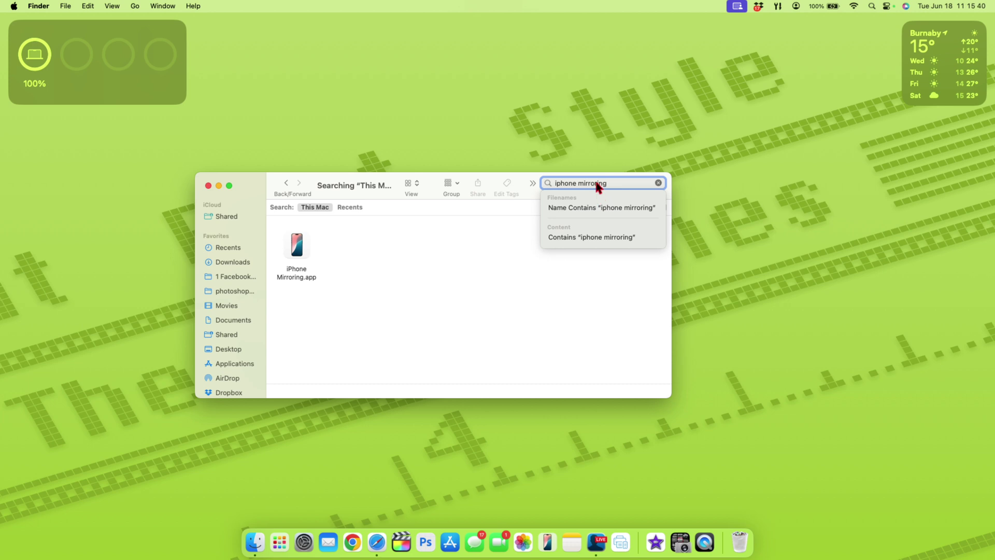
key("Return")
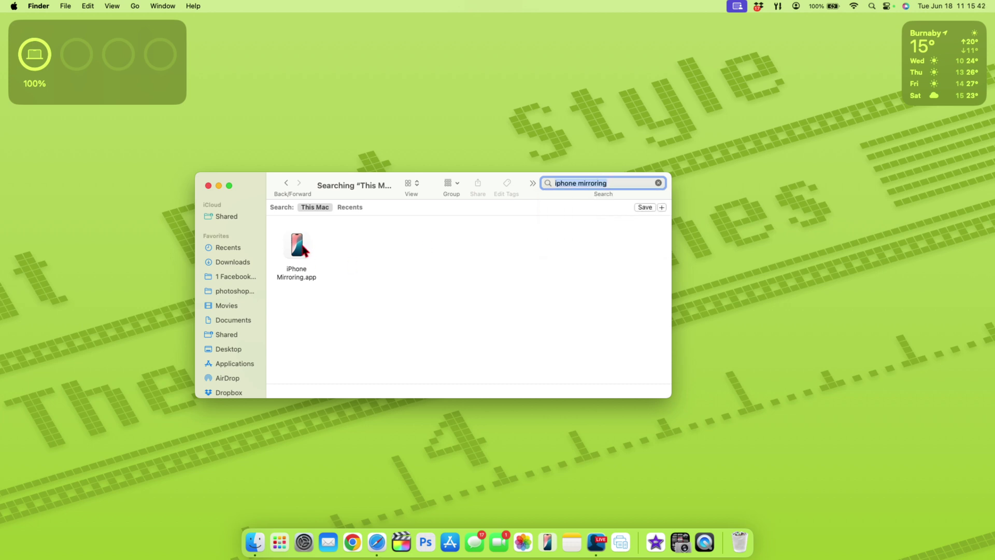
left_click(304, 251)
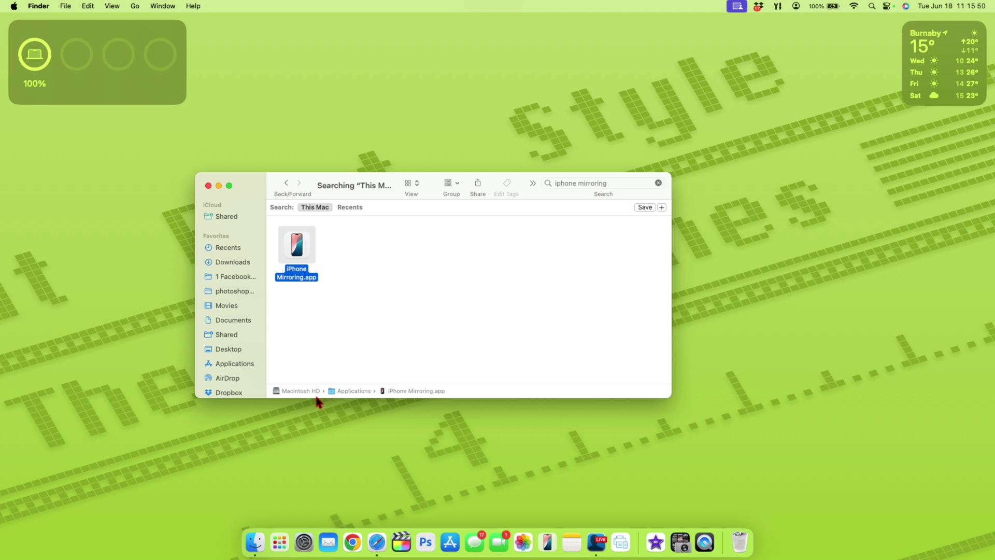
double_click(300, 252)
right_click(548, 539)
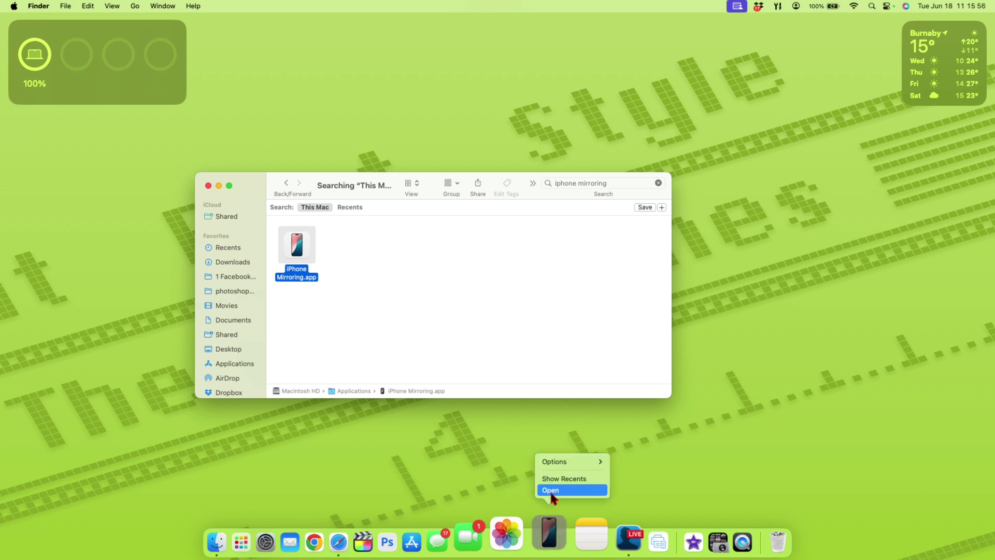
left_click(549, 489)
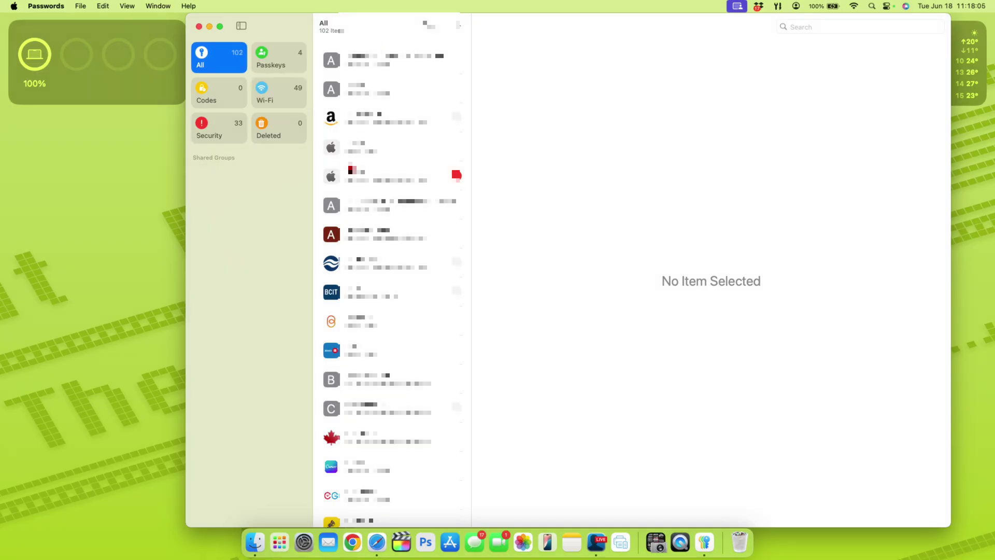
Scroll through the All passwords list, then add a new group under Shared Groups
scroll(391, 280, "down", 20)
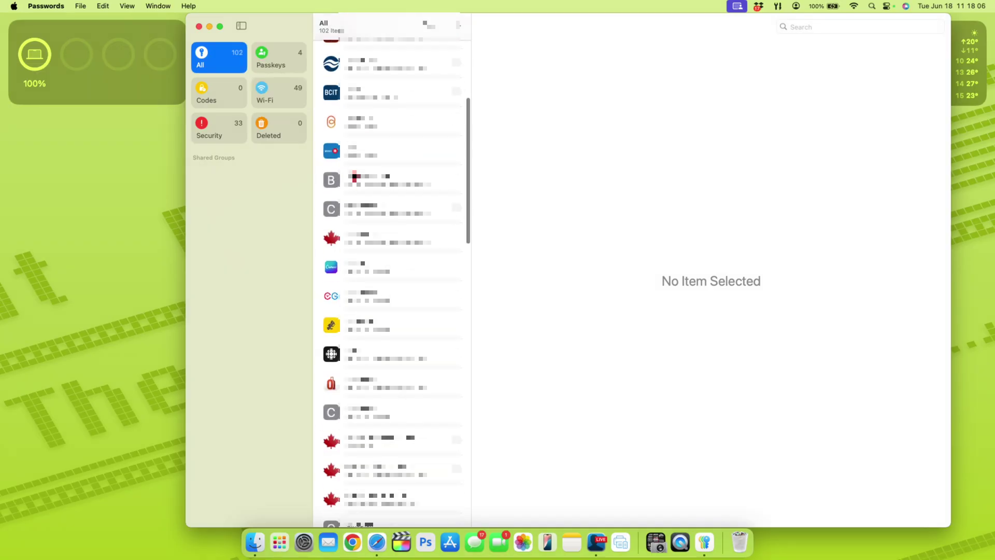
scroll(391, 279, "down", 20)
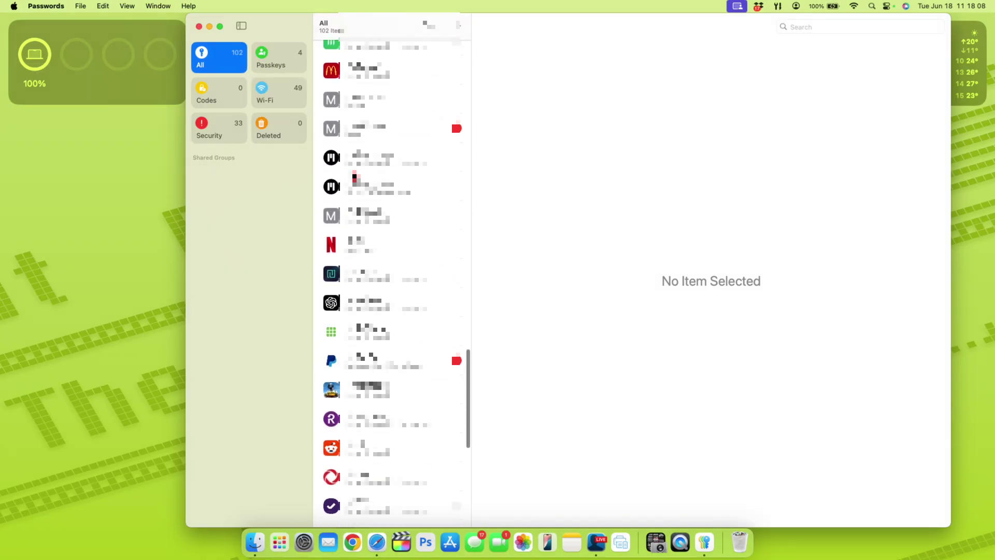
scroll(392, 280, "up", 20)
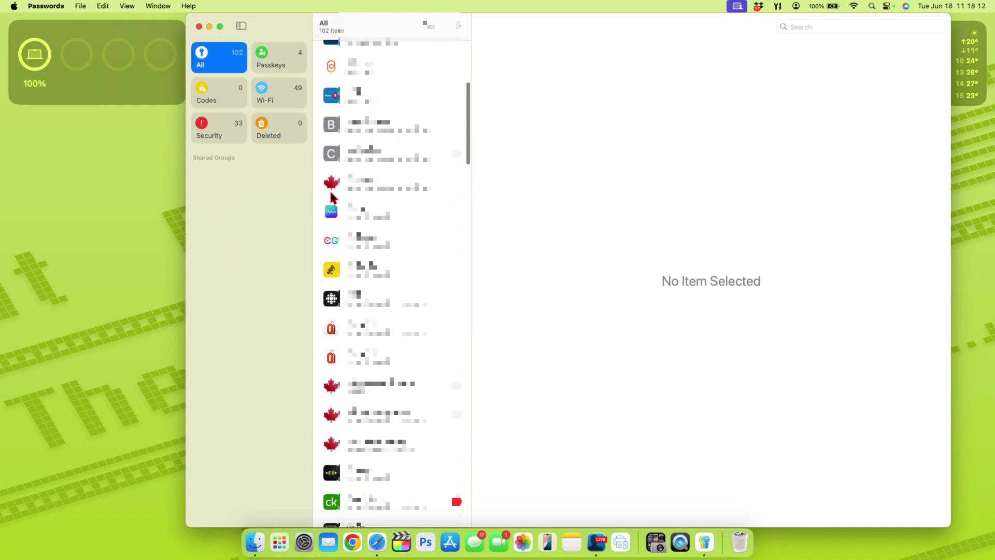
scroll(391, 207, "up", 10)
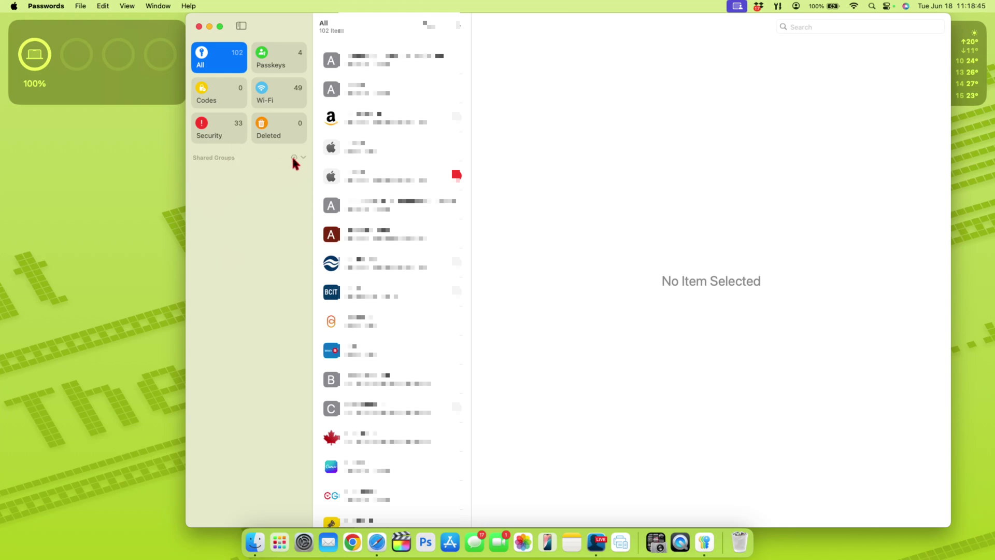
left_click(293, 157)
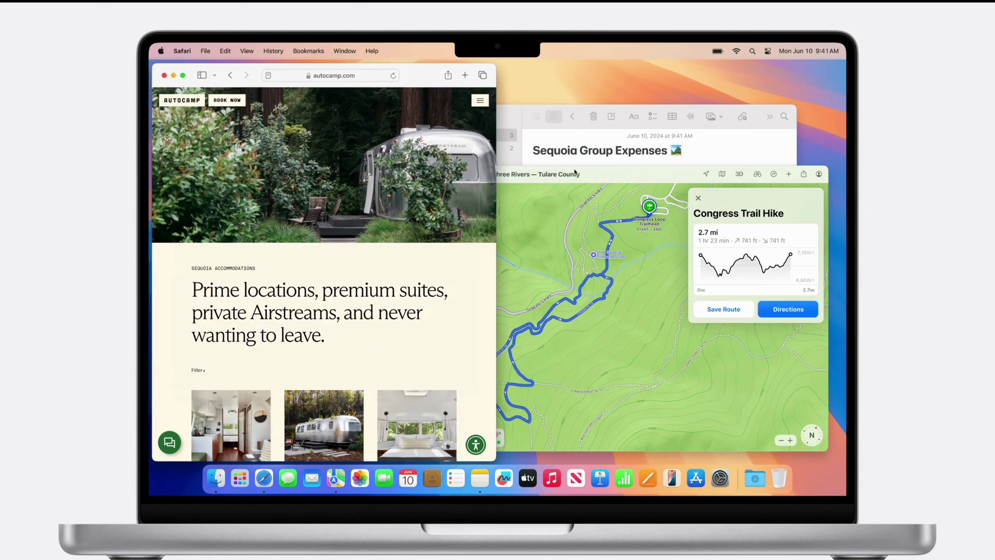
Reposition the windows, then tile Safari, Calendar, Notes and Finder in a four-quadrant grid
left_click_drag(574, 173, 800, 261)
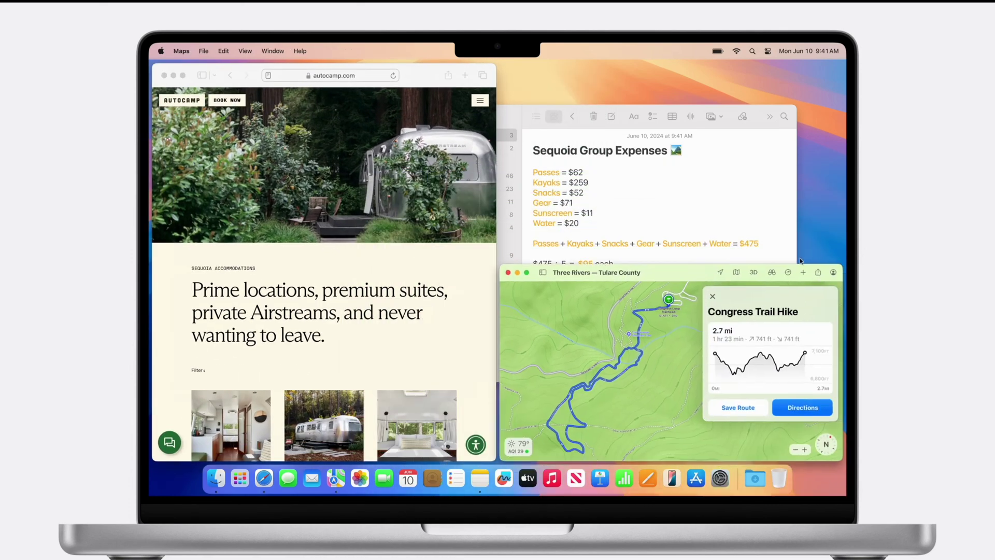
left_click_drag(687, 137, 843, 80)
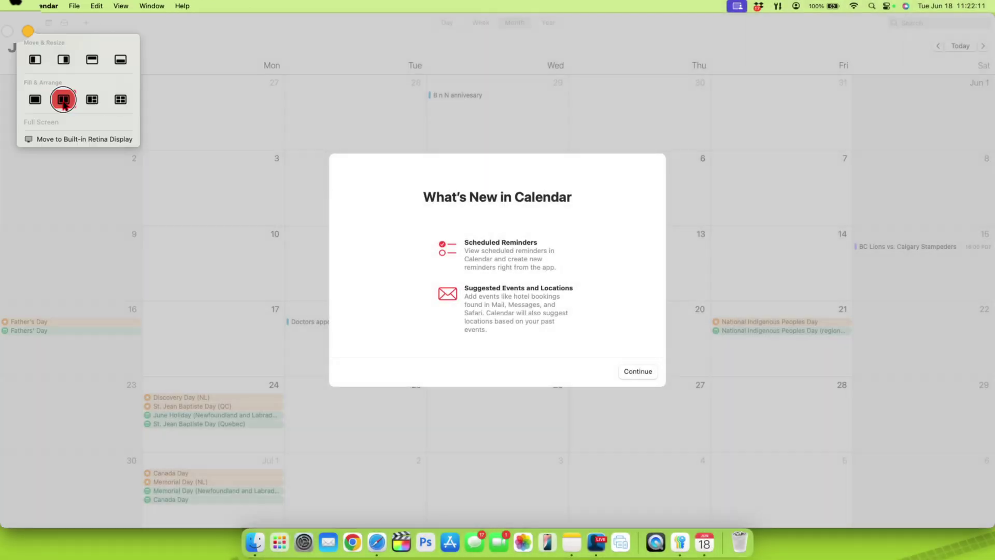
left_click(118, 100)
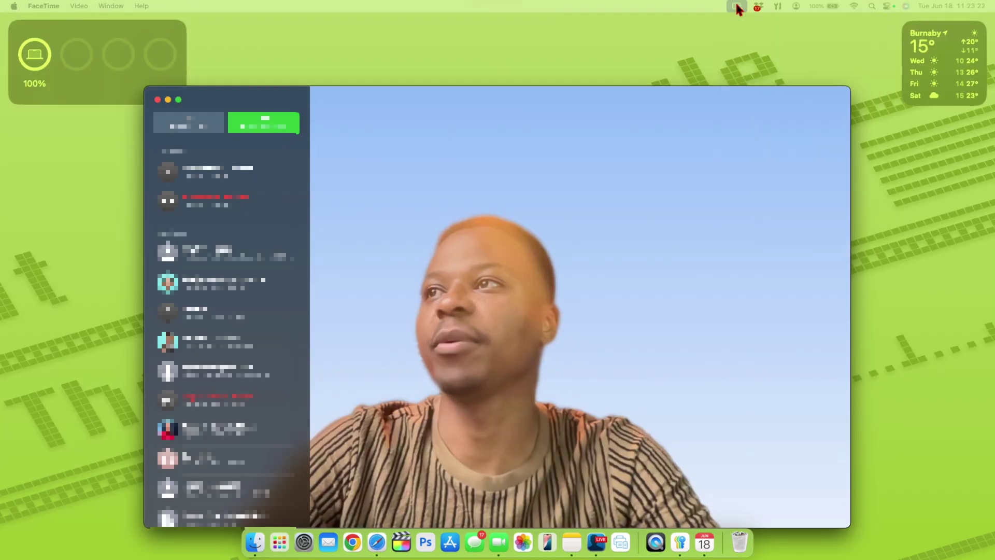
Toggle the camera background effect and try purple, pale yellow, black and white backdrops
left_click(737, 6)
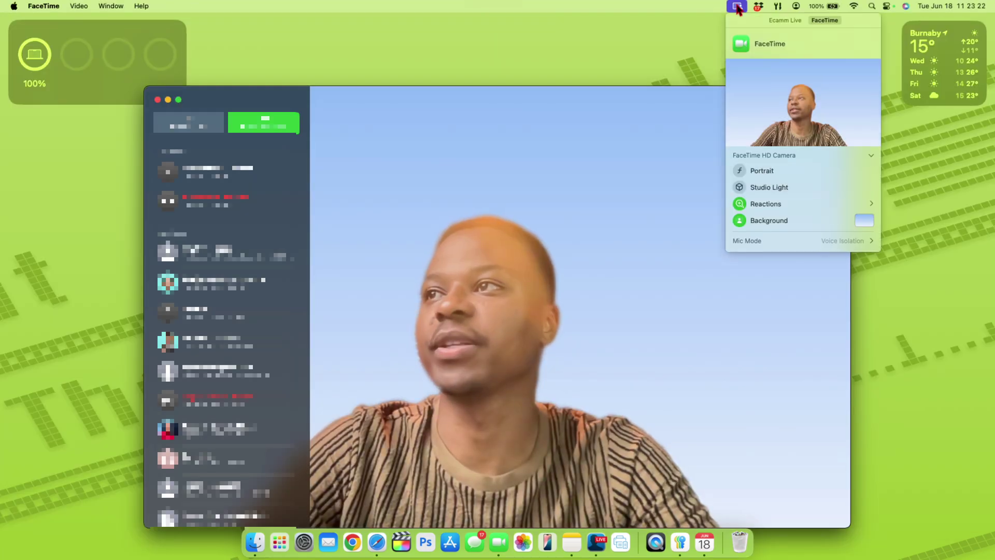
left_click(772, 222)
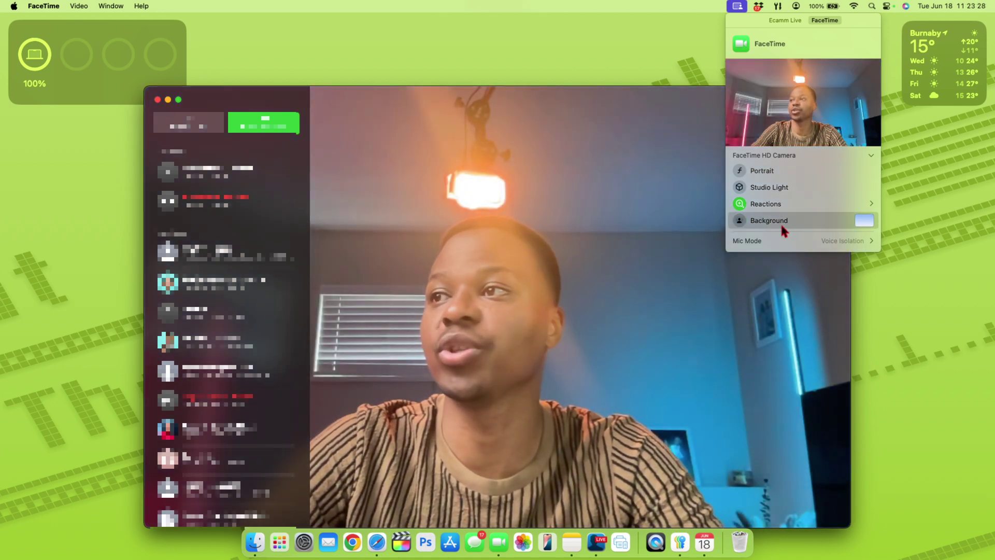
left_click(779, 222)
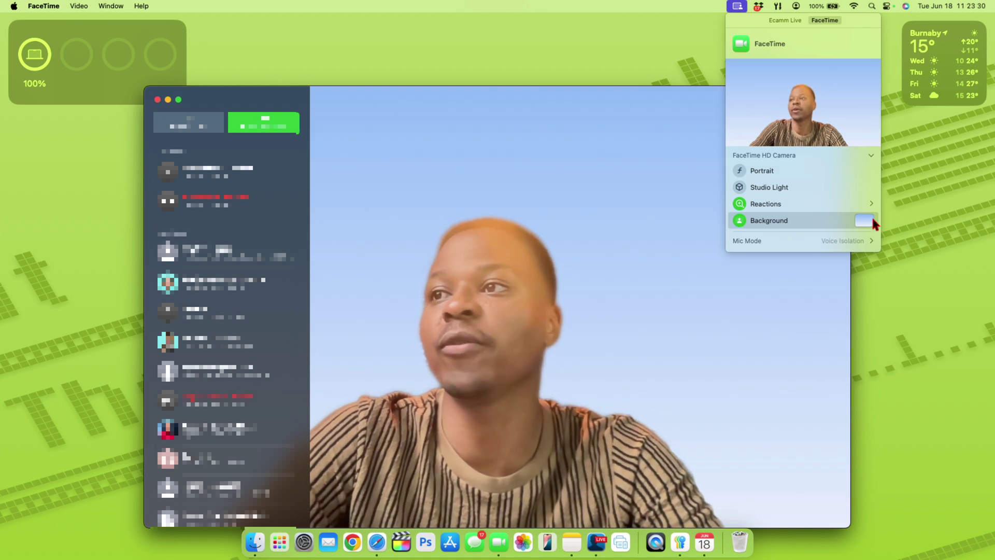
left_click(864, 221)
left_click(873, 83)
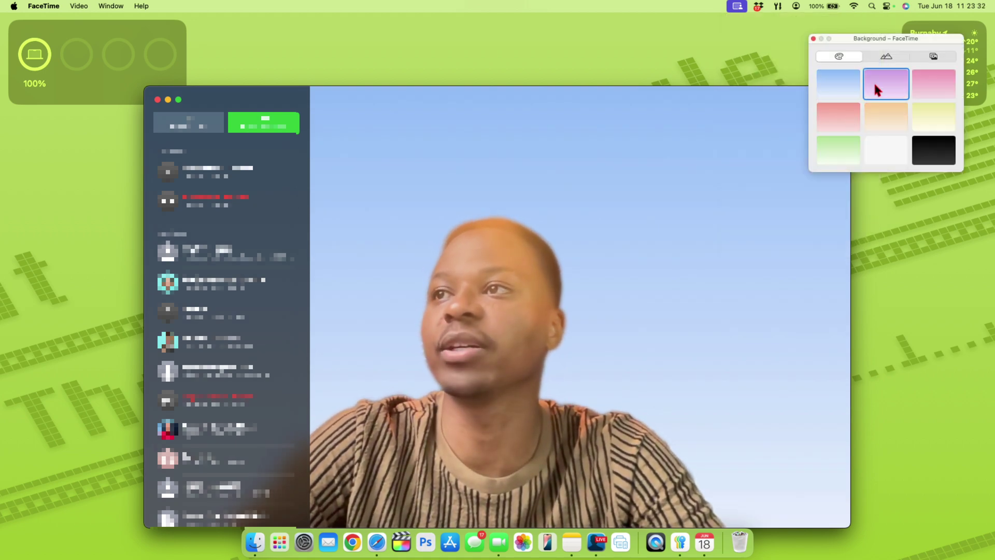
left_click(935, 121)
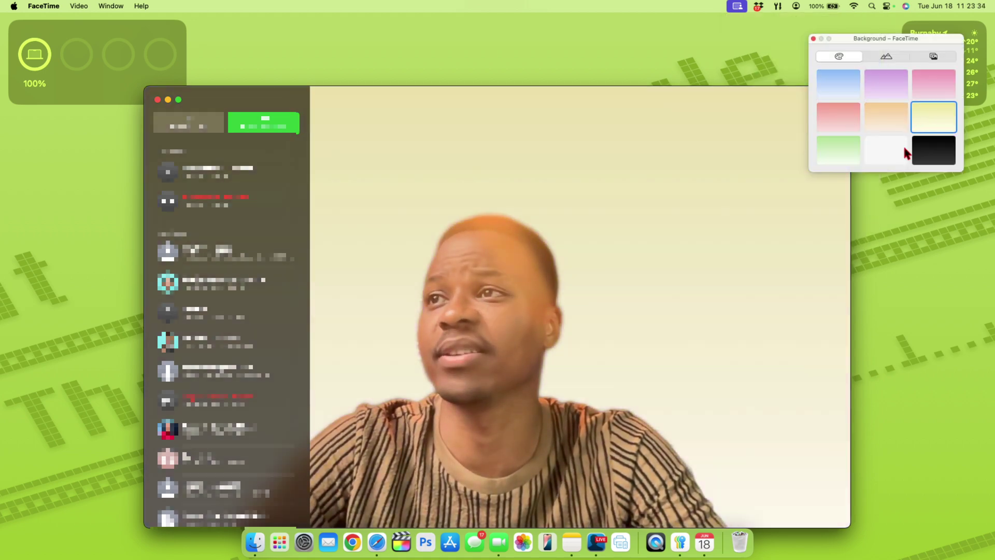
left_click(929, 153)
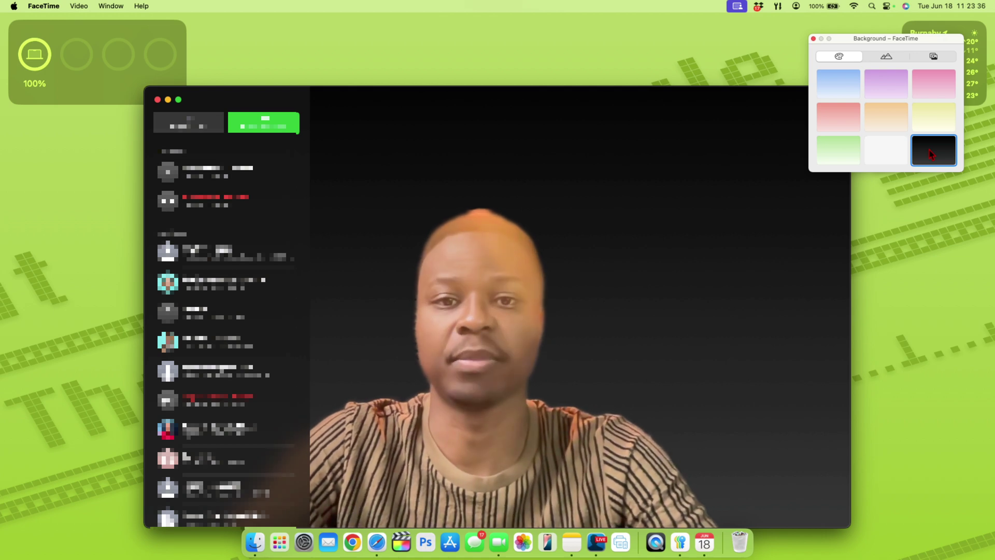
left_click(892, 148)
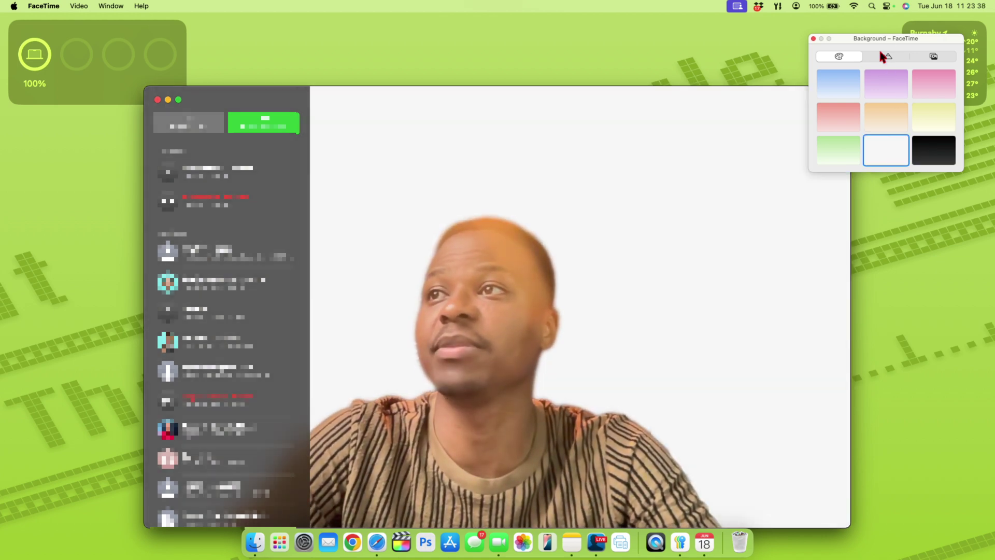
Set the camera backdrop to the mountain landscape image, then the watch photo
left_click(880, 54)
left_click(842, 94)
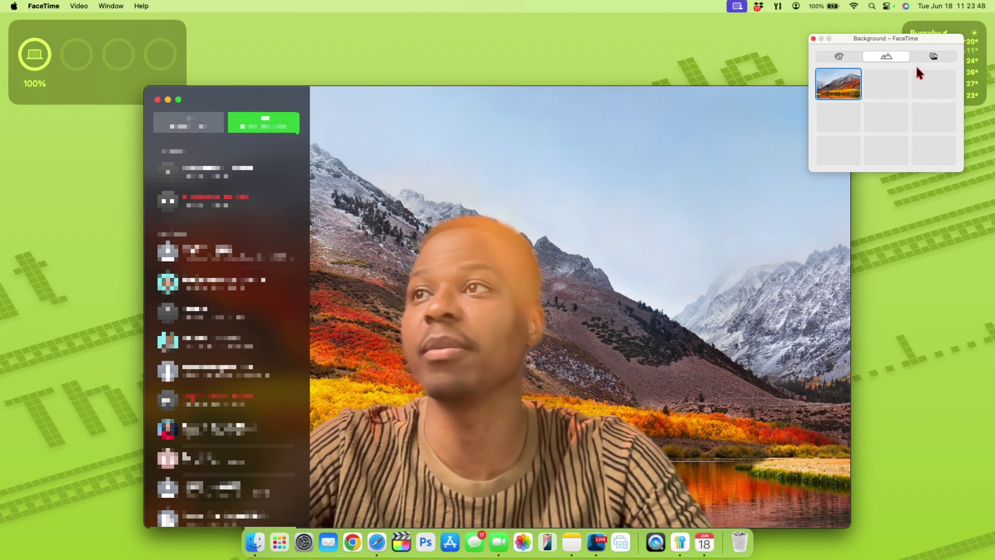
left_click(927, 55)
left_click(848, 85)
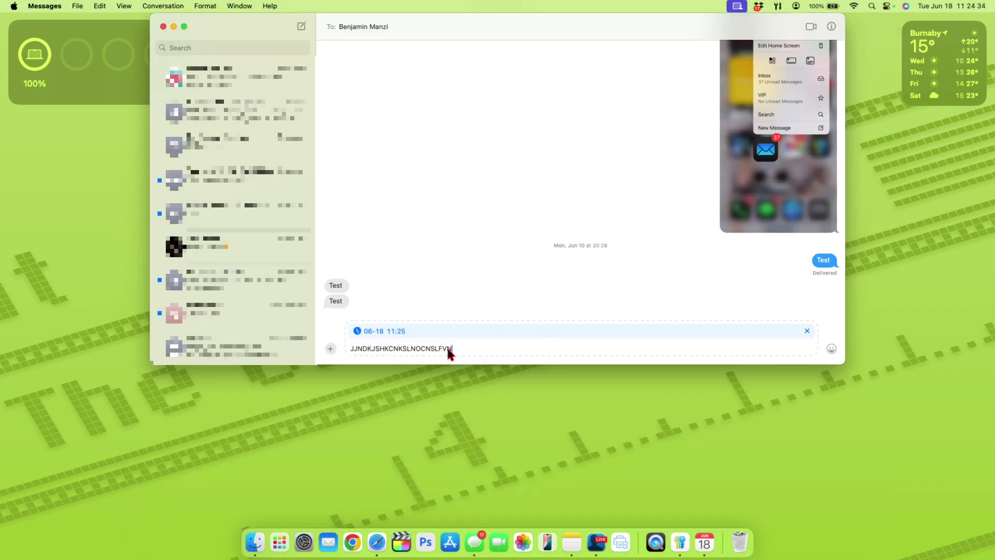
Select the draft text, review Text Effects without applying one, then open Message Effects
left_click_drag(455, 346, 327, 343)
right_click(386, 348)
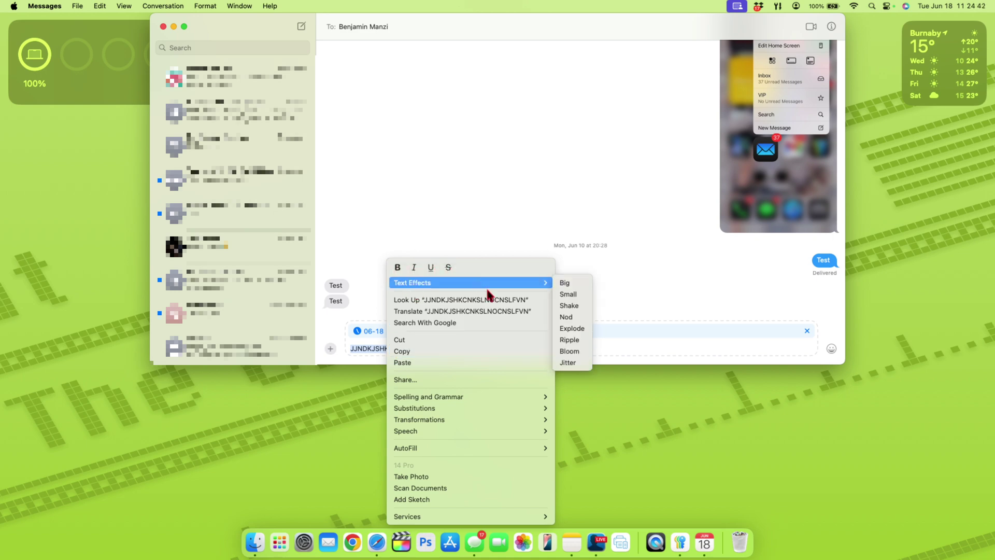
mouse_move(510, 285)
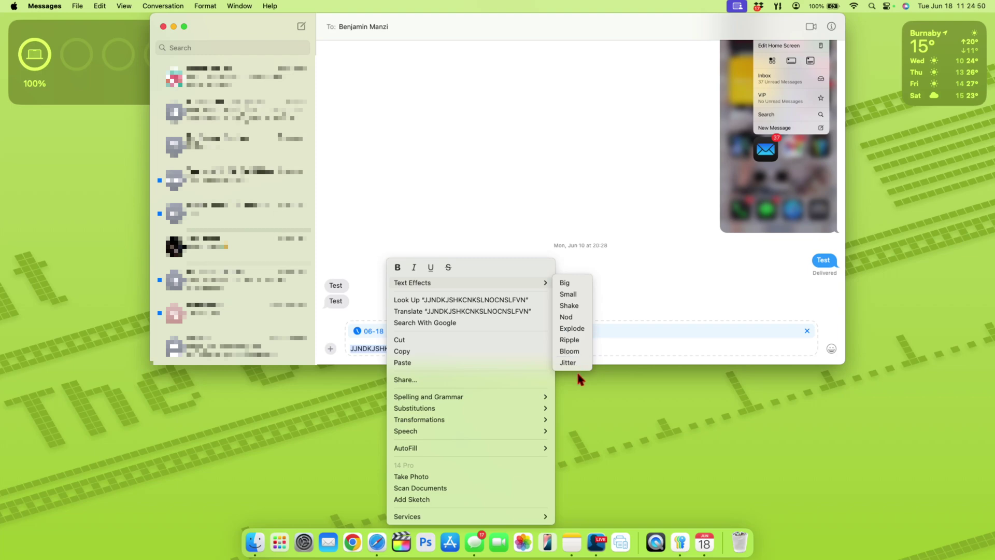
left_click(612, 295)
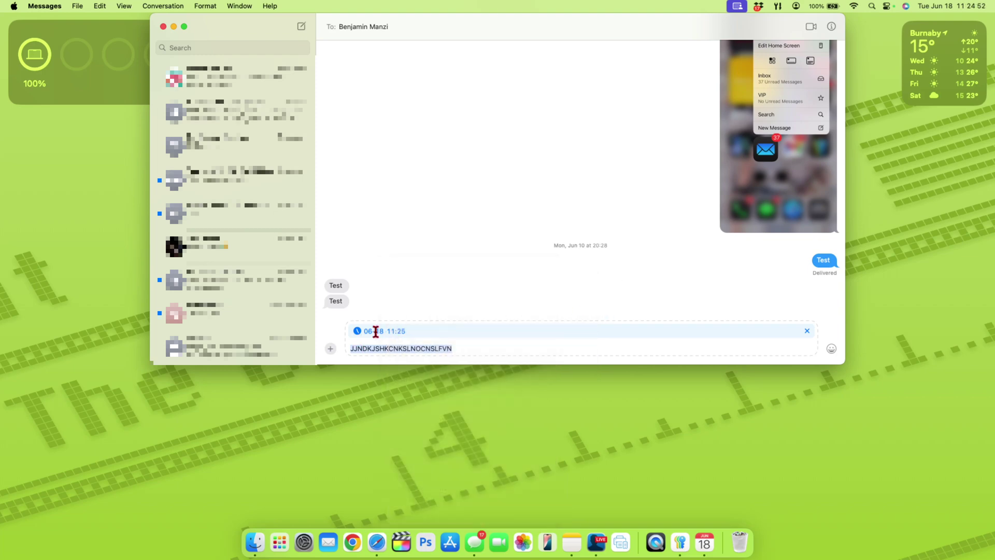
left_click(330, 348)
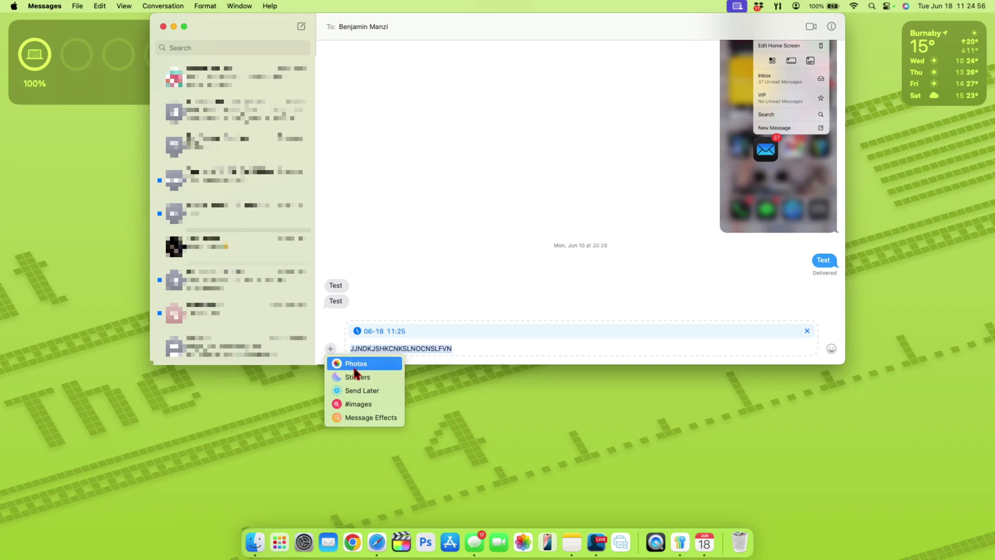
left_click(375, 417)
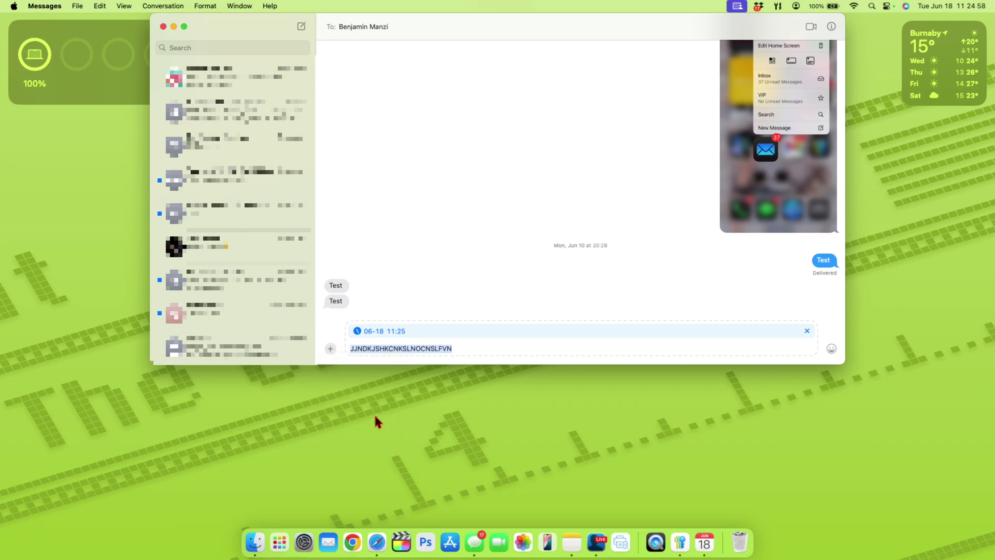
Preview the Balloons, Confetti, Invisible Ink, Slam, Lasers, Loud, Celebration and Fireworks effects
left_click(409, 330)
left_click(479, 331)
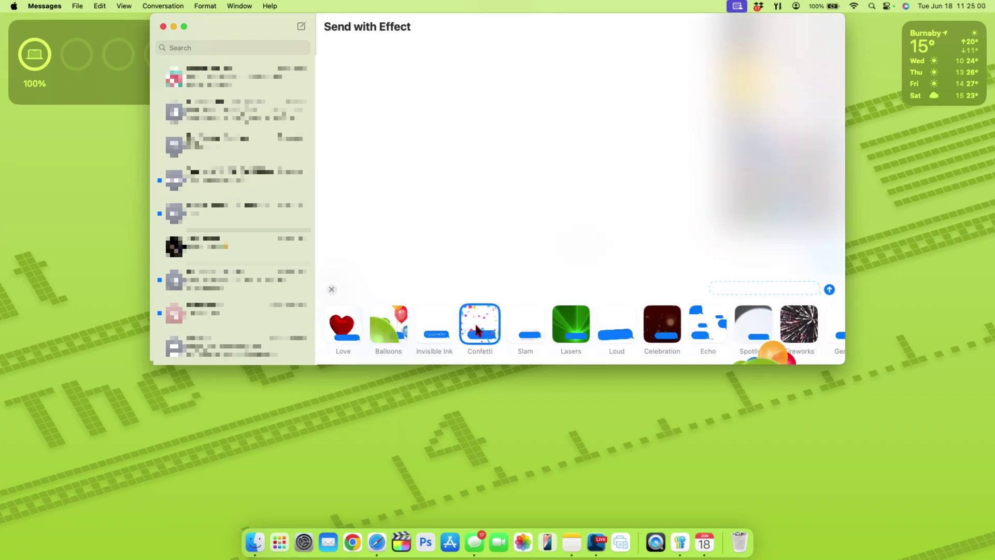
left_click(436, 332)
left_click(522, 330)
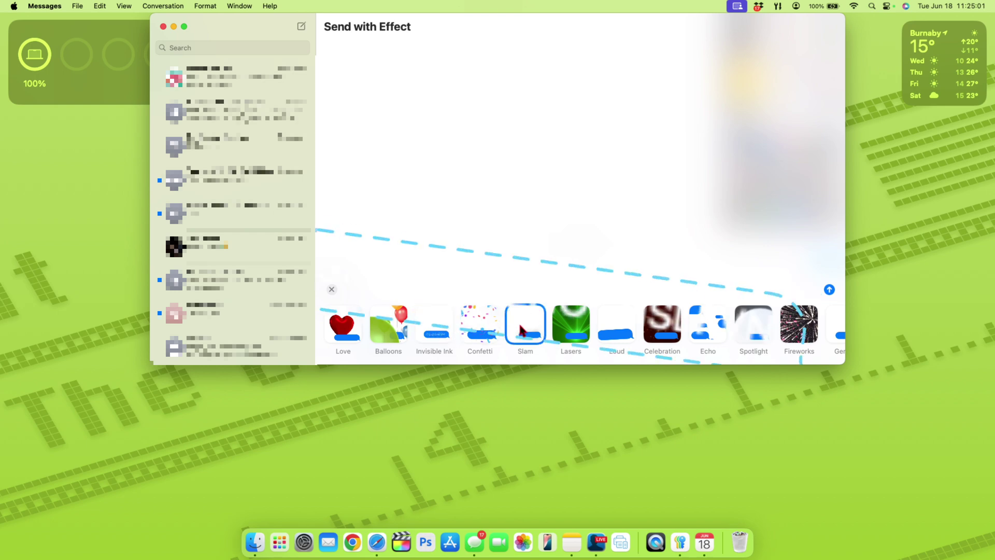
left_click(570, 330)
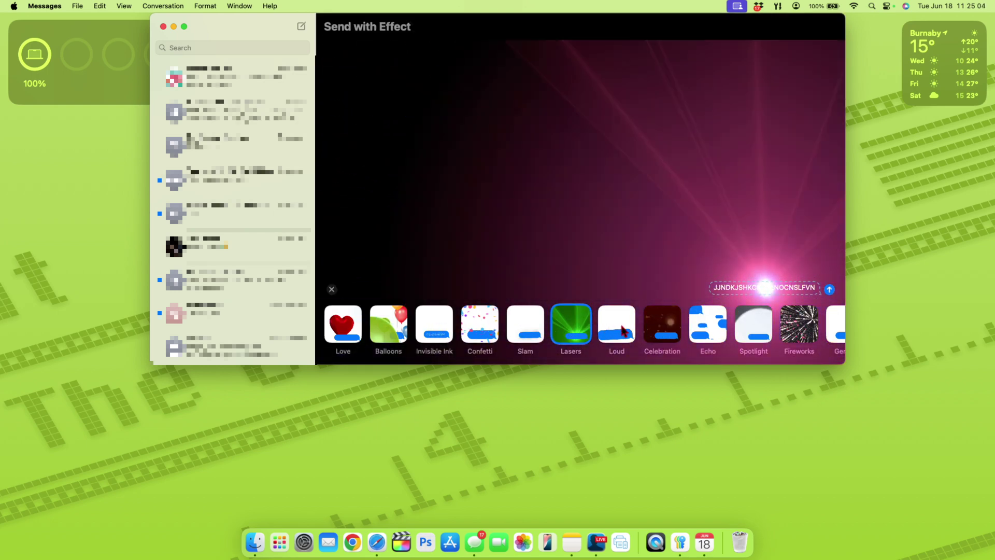
left_click(623, 331)
left_click(667, 324)
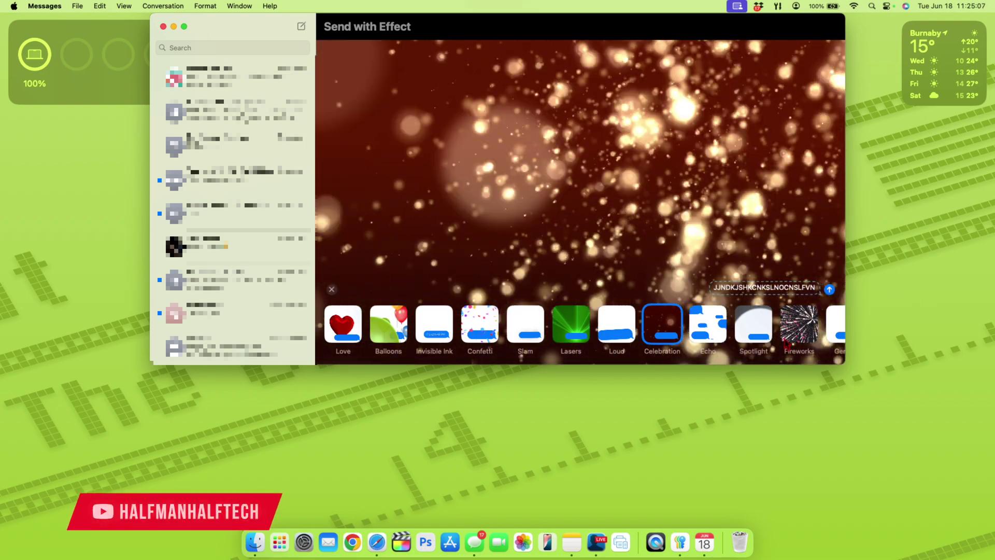
left_click(802, 334)
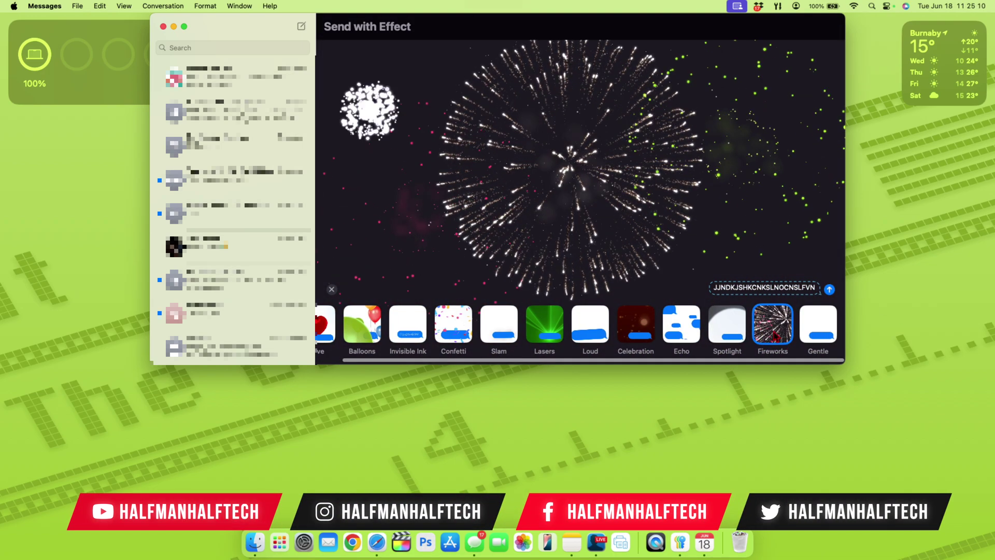
Close the effect preview, choose Send Later for the draft, and edit its send date
left_click(332, 289)
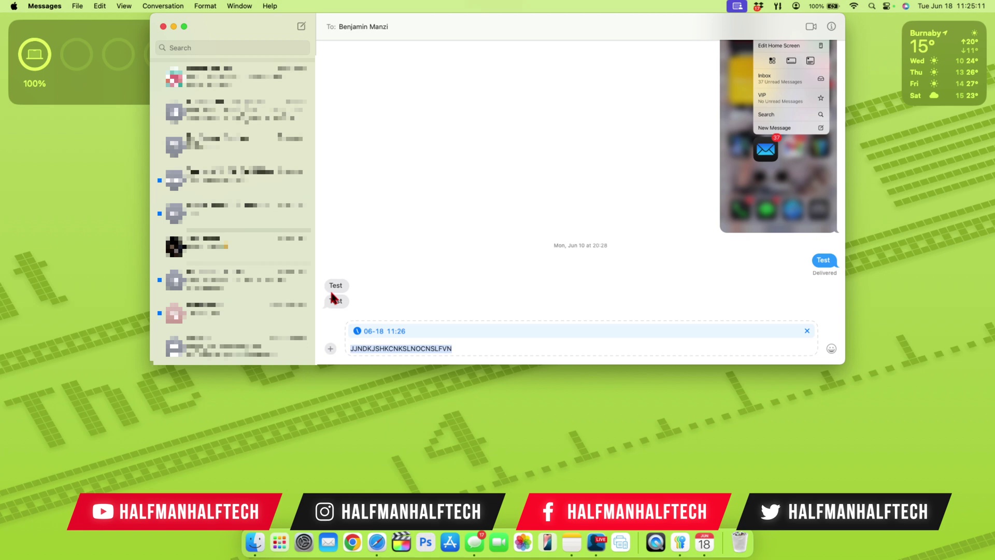
left_click(330, 348)
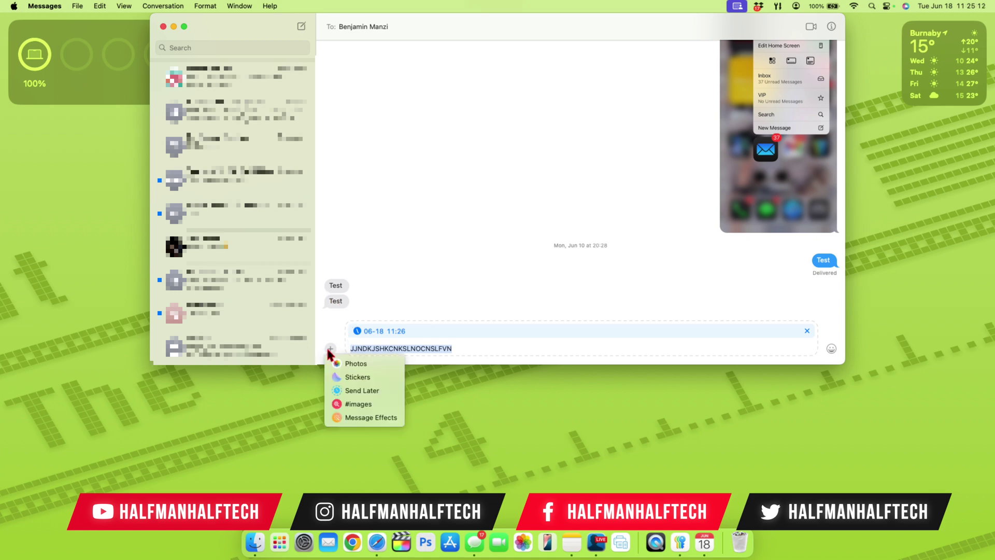
left_click(359, 395)
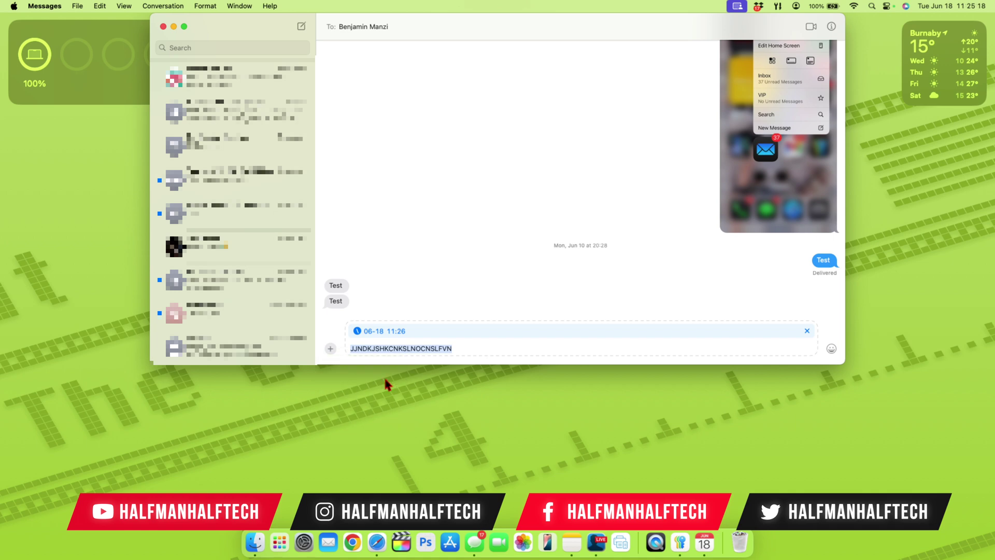
left_click(369, 330)
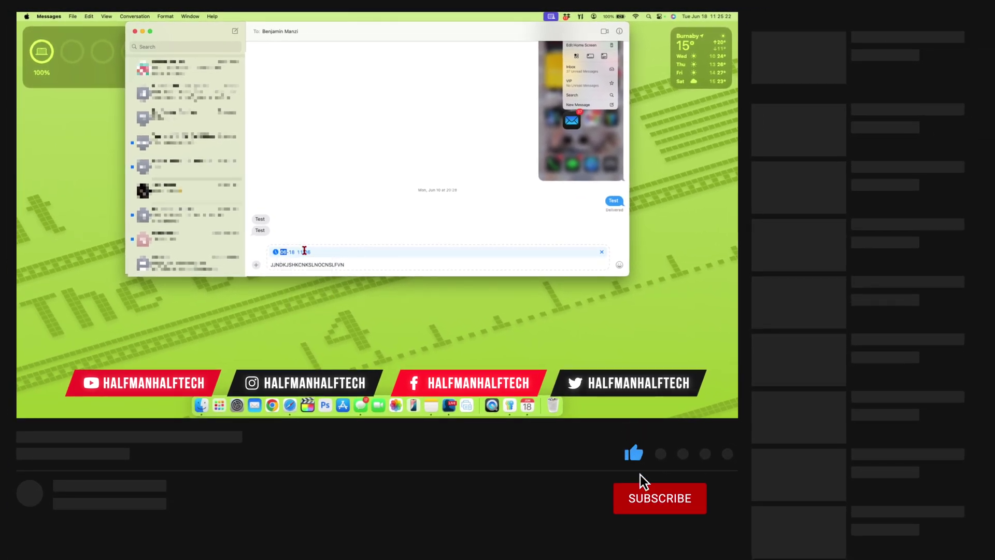
Select the minutes of the scheduled send time to edit them
left_click(306, 252)
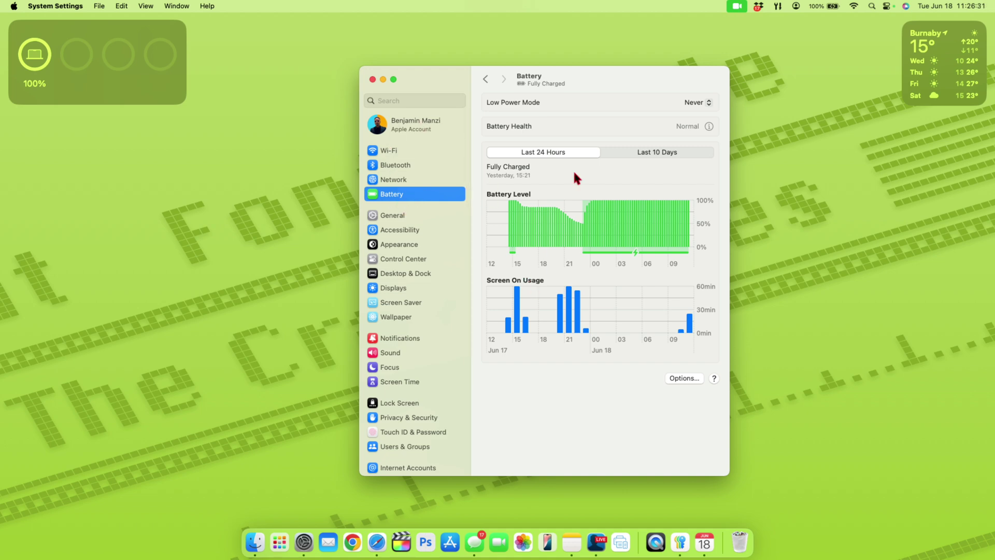
Show the Battery Health details, revealing 94% maximum capacity
left_click(708, 127)
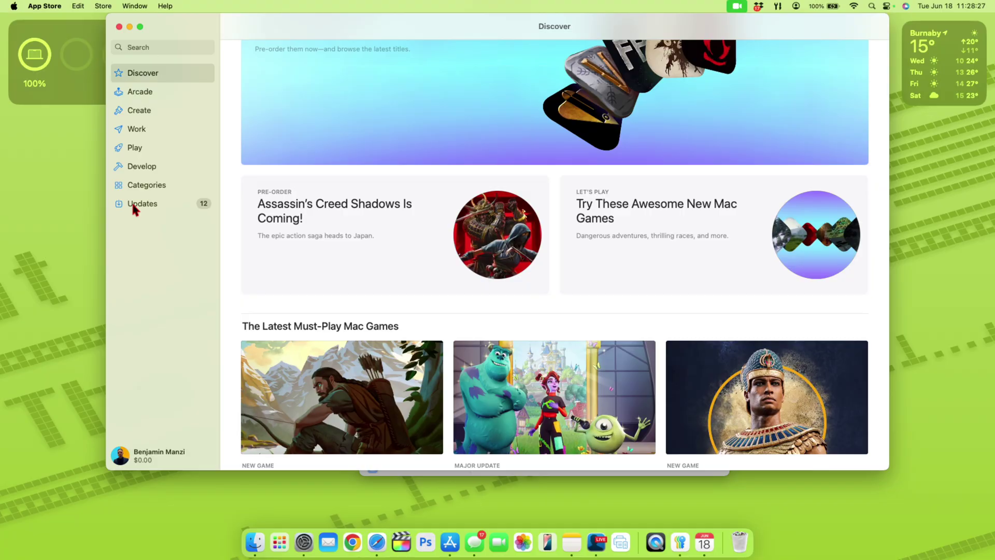
List the 12 pending App Store updates, then check Software Update for macOS updates
left_click(136, 205)
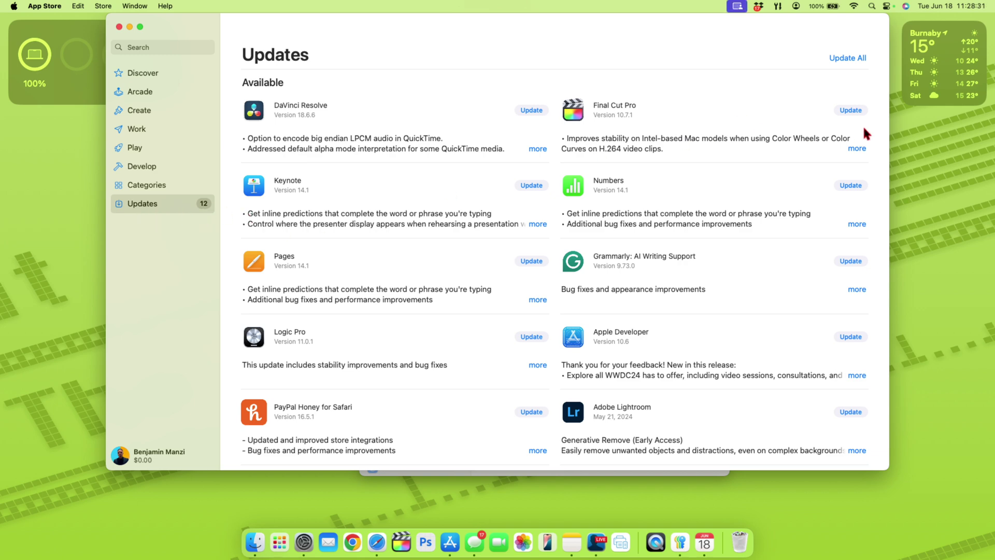
scroll(786, 194, "up", 1)
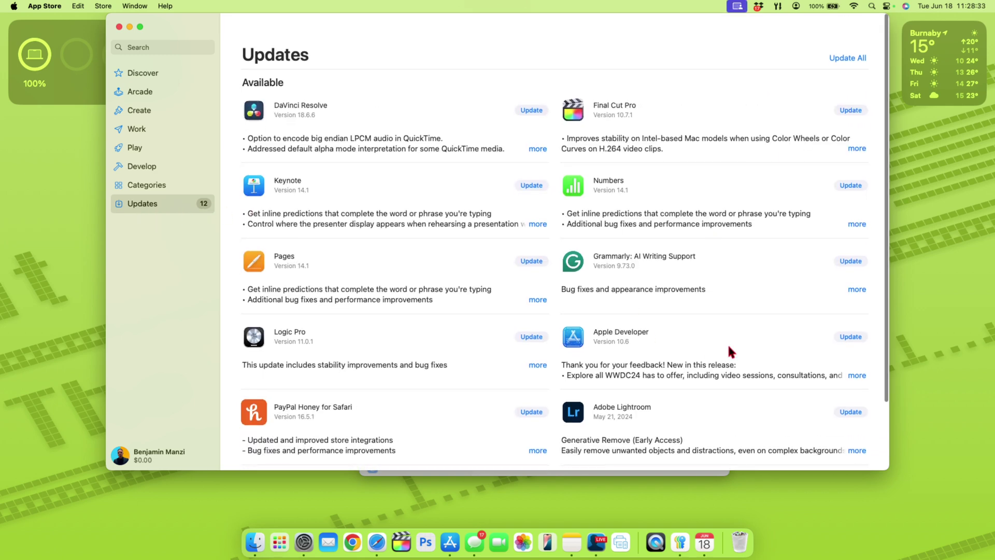
left_click(297, 539)
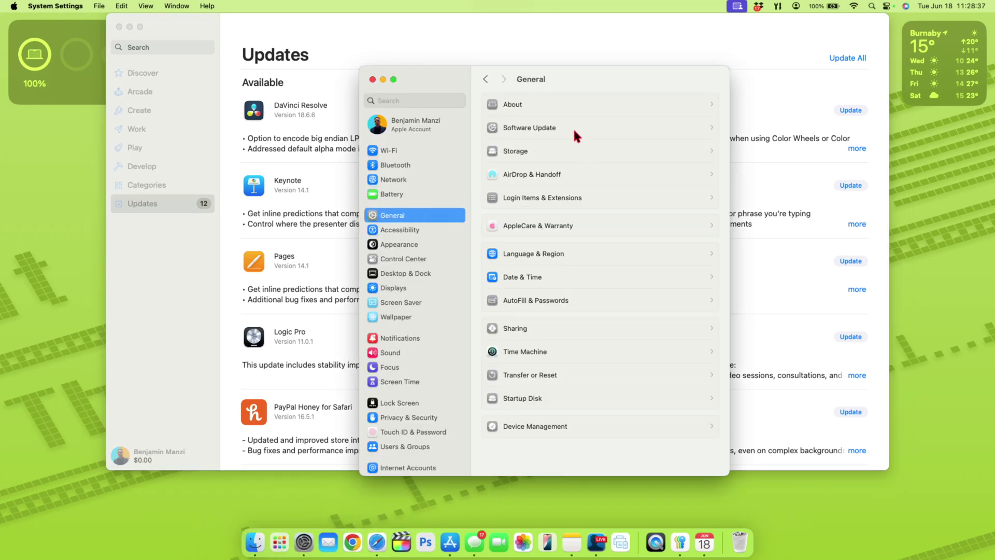
left_click(573, 126)
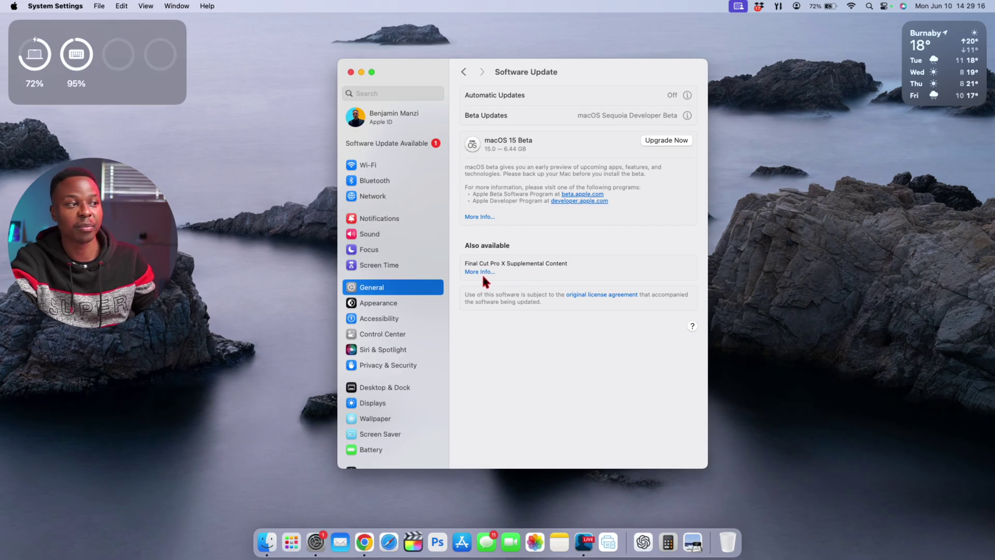
View the More Info details of the Final Cut Pro X Supplemental Content update
left_click(481, 274)
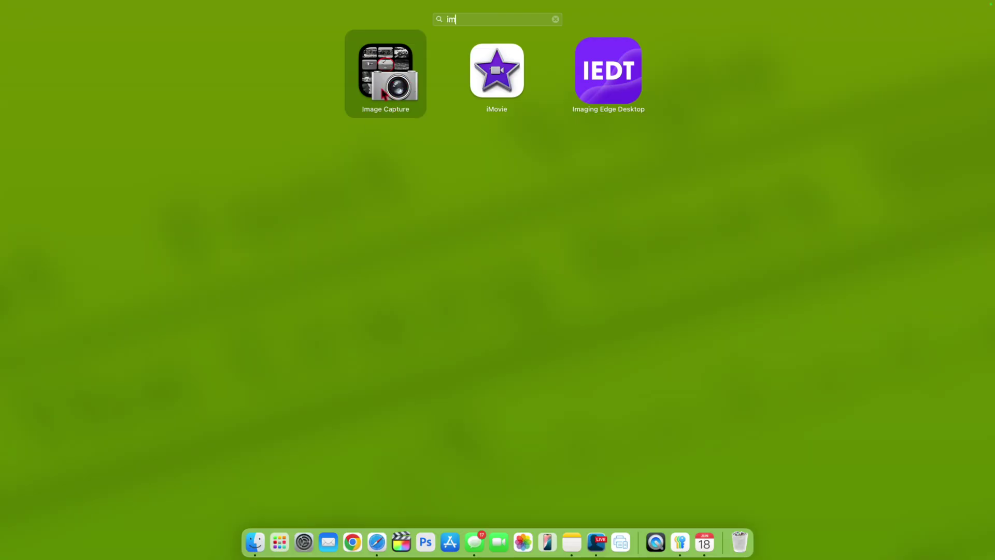
Launch Image Capture and reposition its window, showing the shared HP OfficeJet 8010 series
left_click(383, 93)
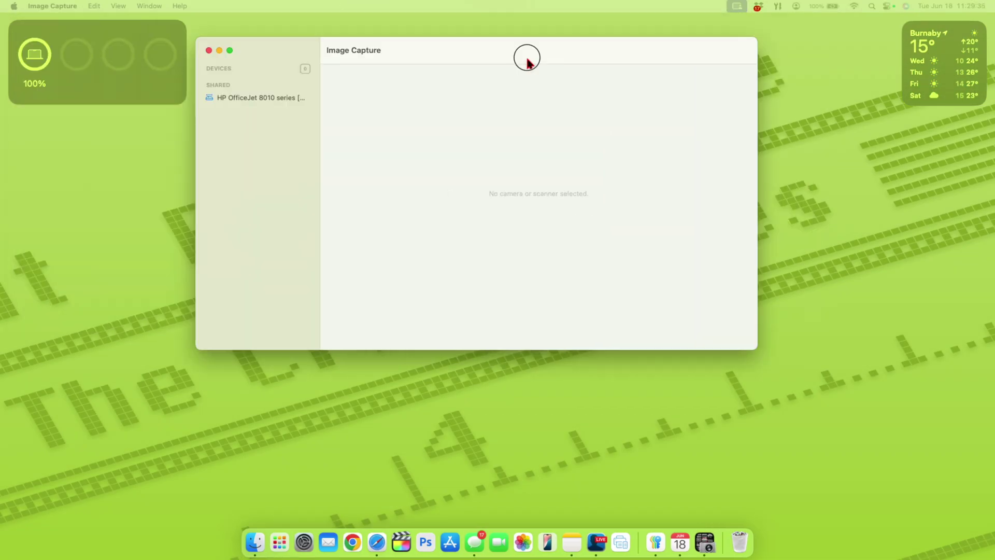
left_click_drag(552, 70, 520, 67)
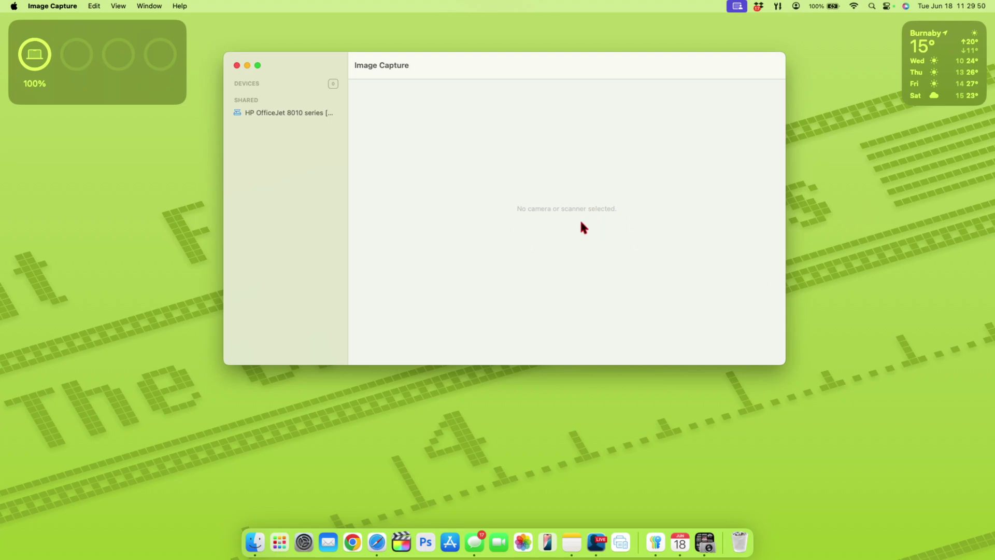
Try launching Xcode from Launchpad, which reports it isn't supported on this macOS
key("F4")
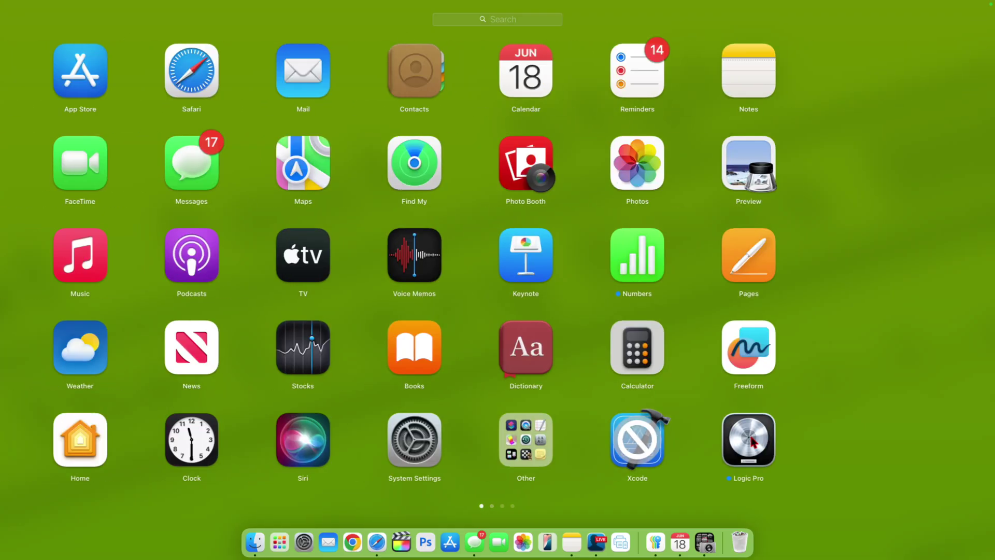
left_click(712, 455)
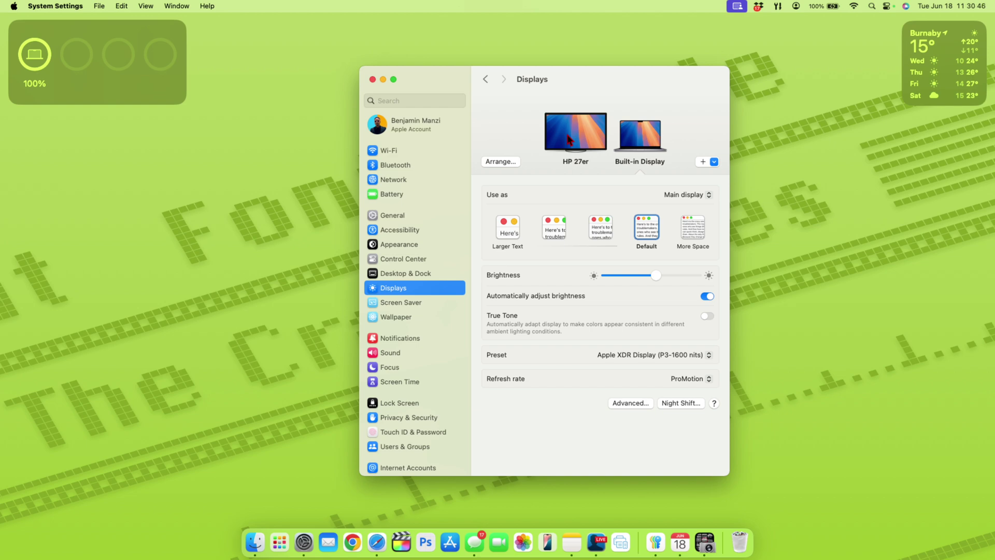
Show the HP 27er external display's settings, an extended display at 60 Hz
left_click(591, 145)
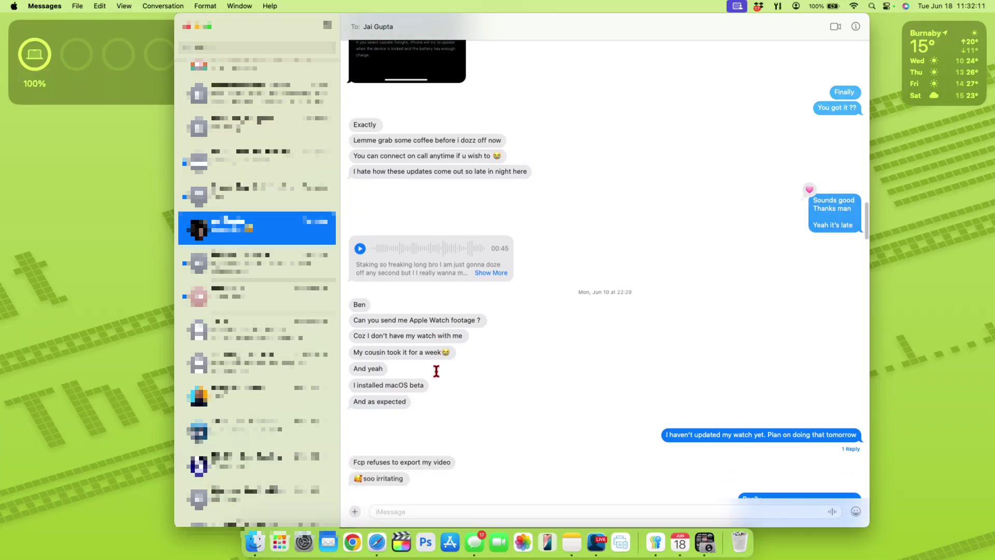
Scroll the Final Cut Pro conversation and open the crash screenshot in Quick Look
scroll(437, 371, "down", 1)
scroll(436, 371, "down", 8)
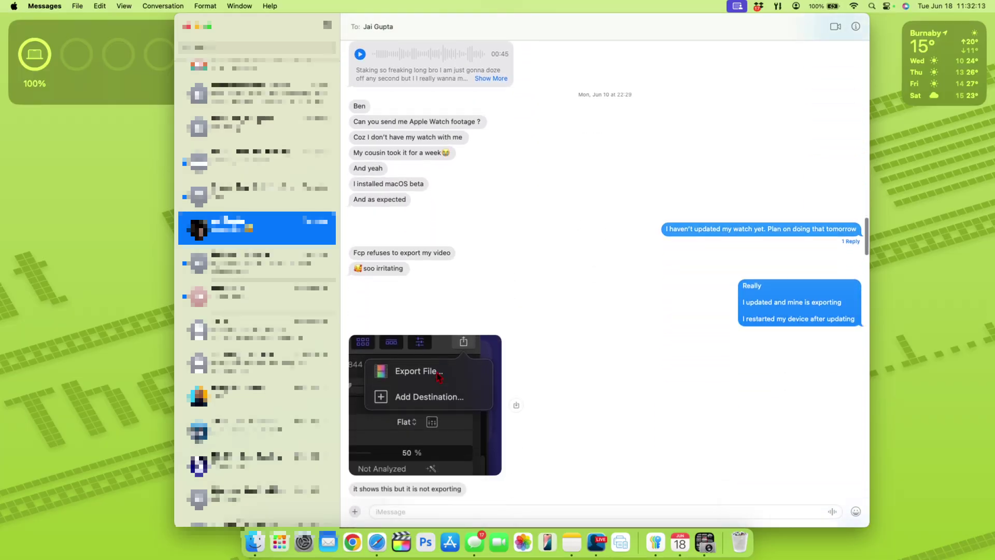
scroll(437, 374, "down", 12)
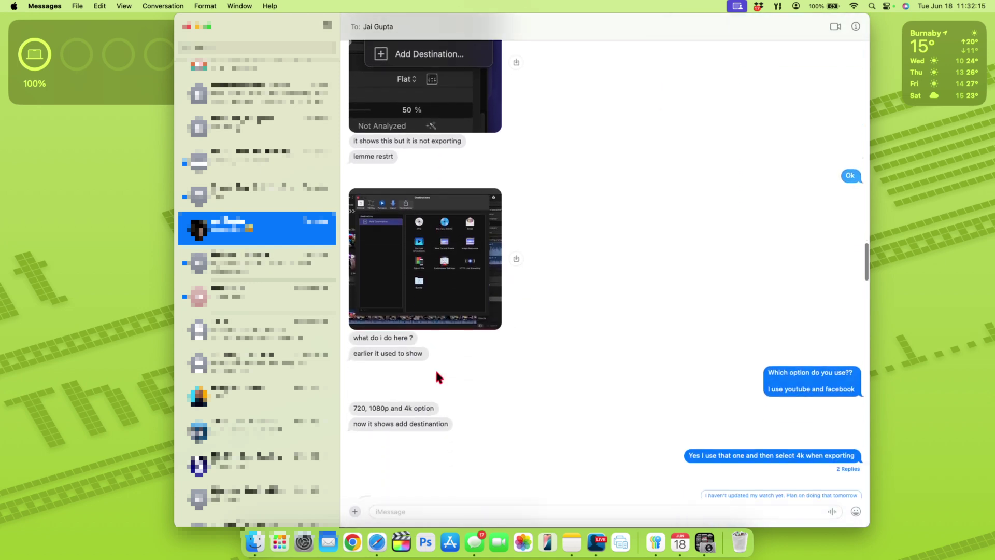
scroll(437, 375, "up", 1)
scroll(437, 375, "down", 18)
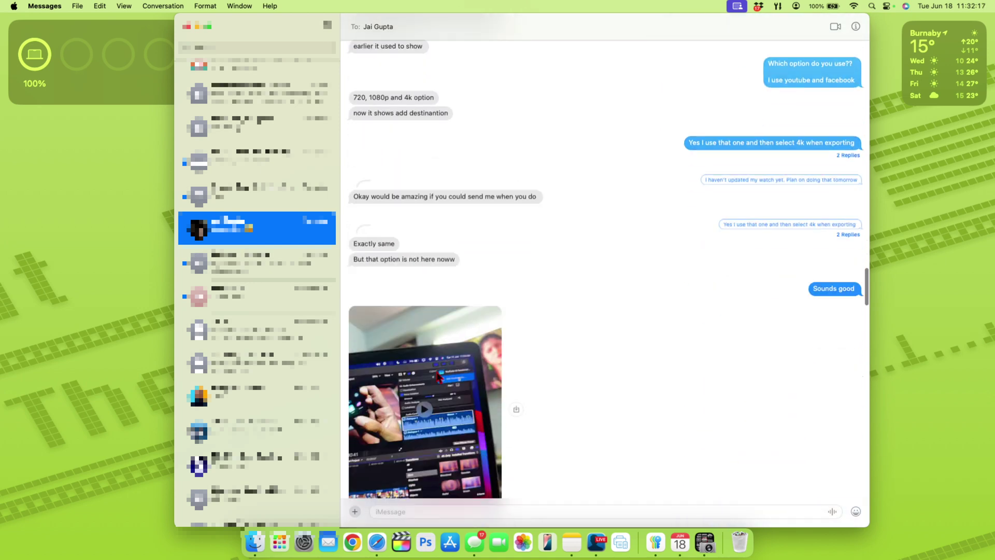
scroll(437, 374, "down", 5)
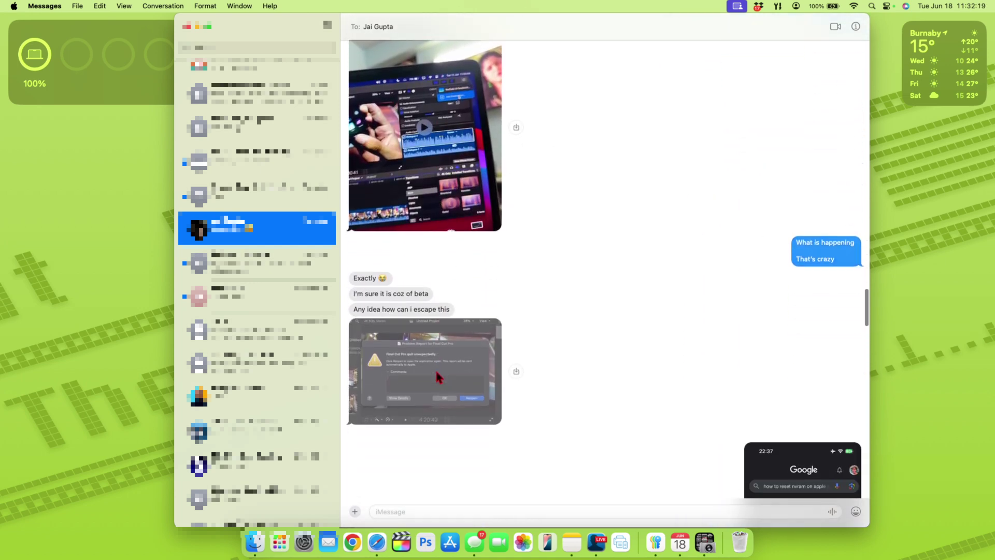
scroll(437, 375, "down", 2)
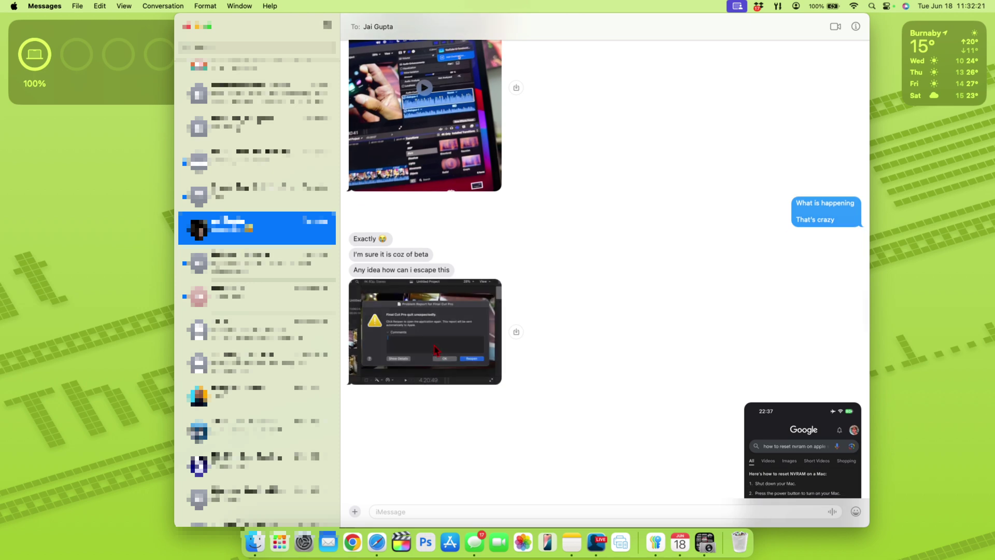
scroll(435, 357, "down", 9)
scroll(434, 346, "down", 10)
scroll(434, 345, "up", 19)
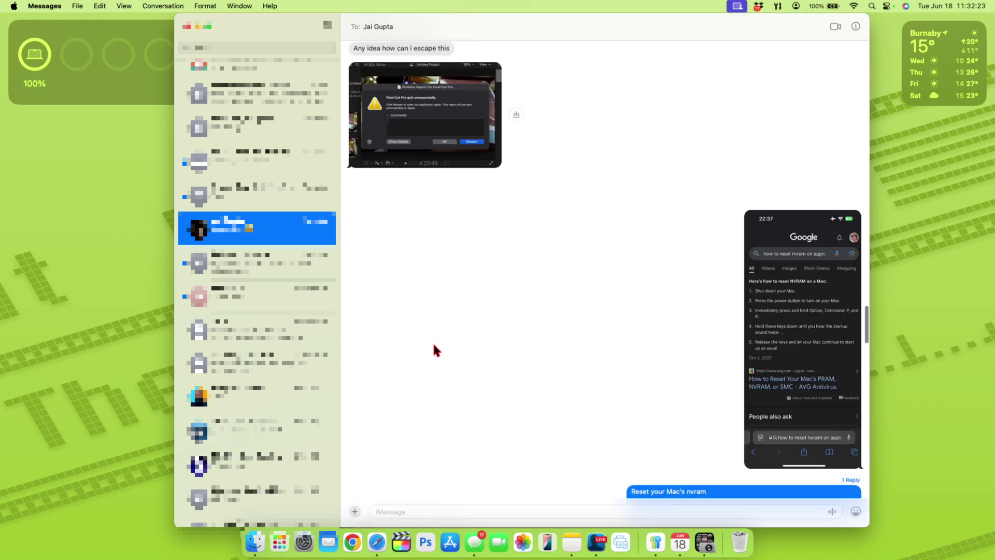
double_click(435, 310)
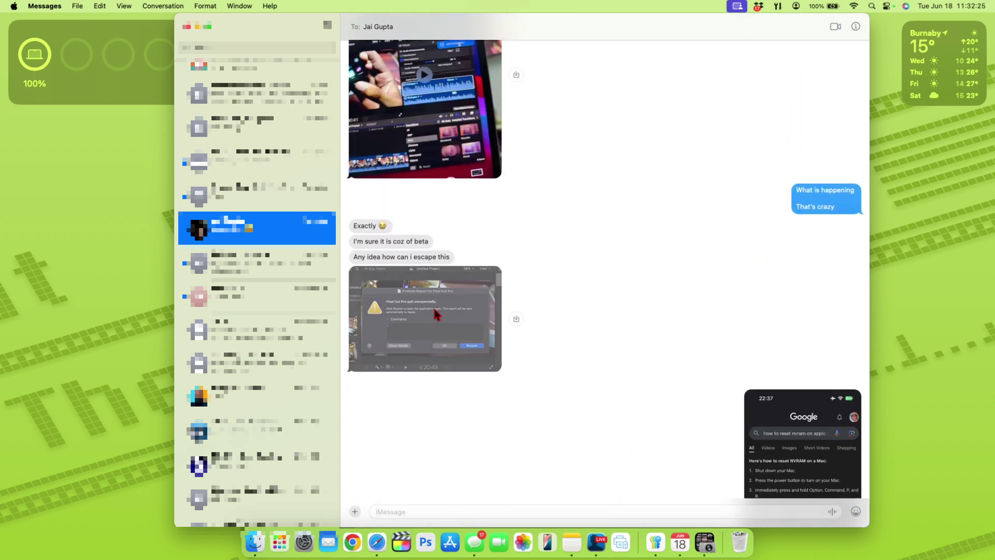